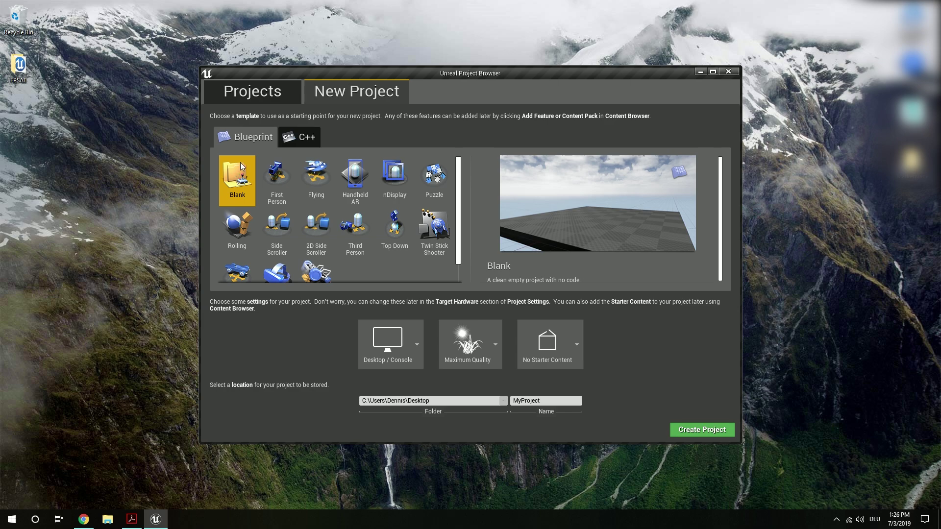
Create a Blueprint project named MyProject on the desktop from the First Person template, without starter content
left_click(277, 182)
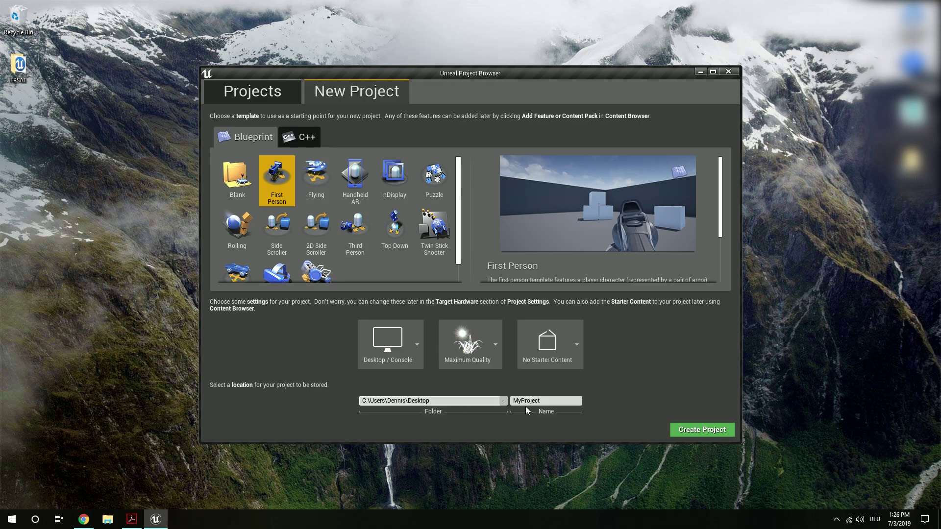
left_click(557, 402)
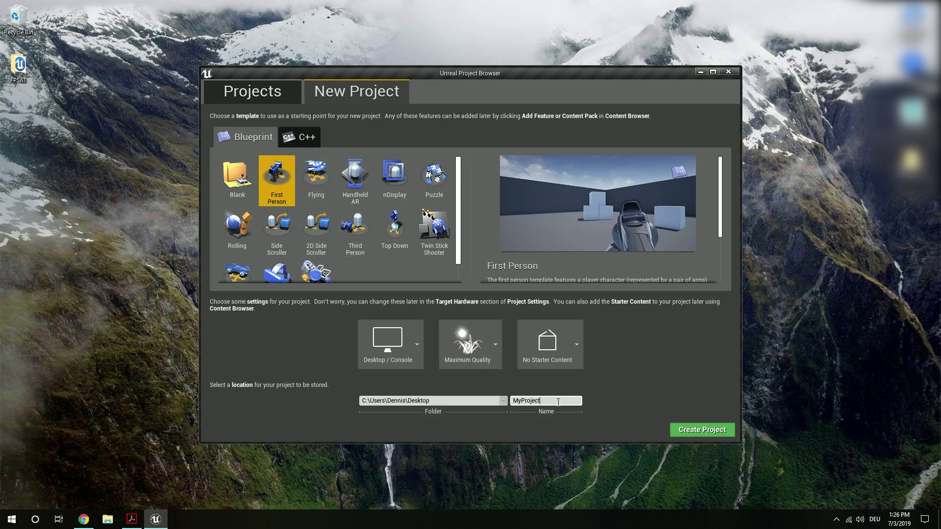
left_click(698, 433)
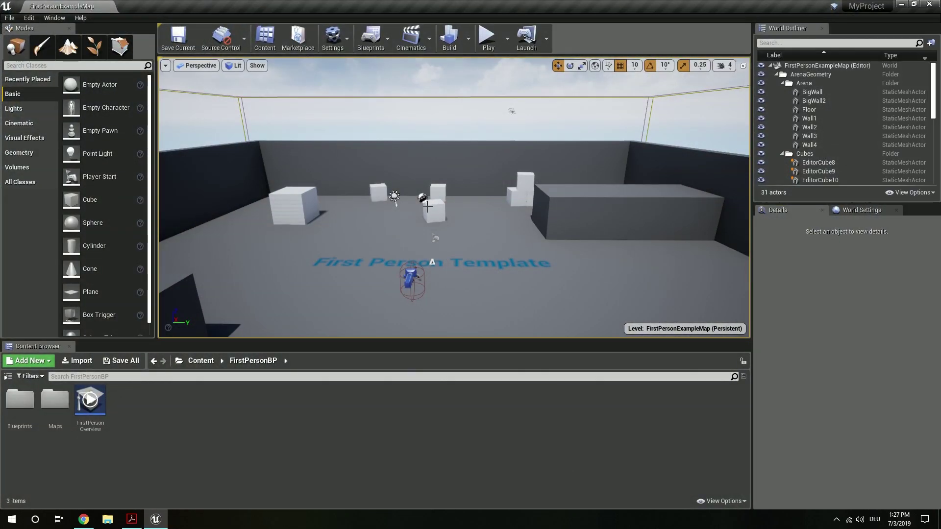
Select the first-person character in the level and open its FirstPersonCharacter blueprint from the project's Blueprints folder
right_click_drag(427, 207, 576, 203)
key("w")
left_click(578, 201)
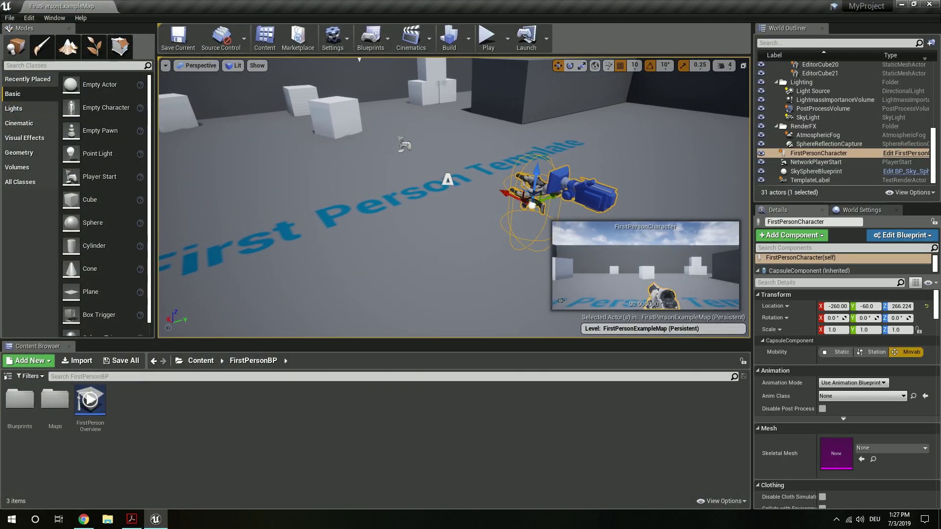
key("f")
double_click(8, 402)
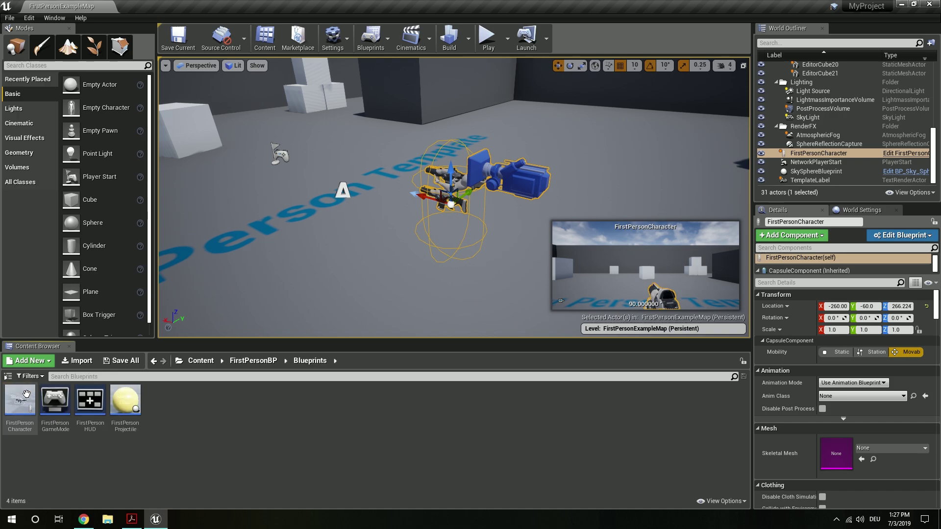
left_click_drag(20, 407, 205, 284)
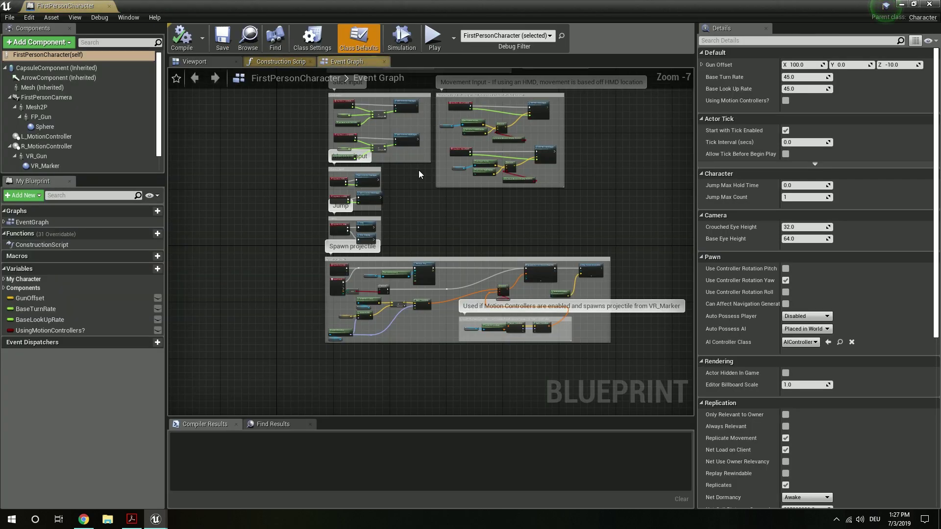
Delete the projectile spawning, motion controller and VR orientation reset node groups from the character's Event Graph
left_click_drag(632, 213, 631, 213)
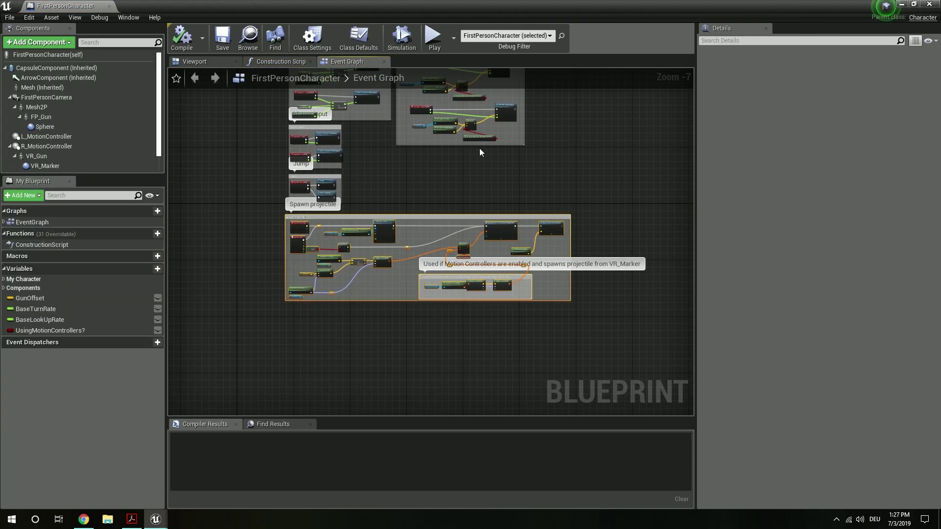
key("Delete")
right_click_drag(482, 151, 430, 322)
left_click_drag(214, 129, 555, 211)
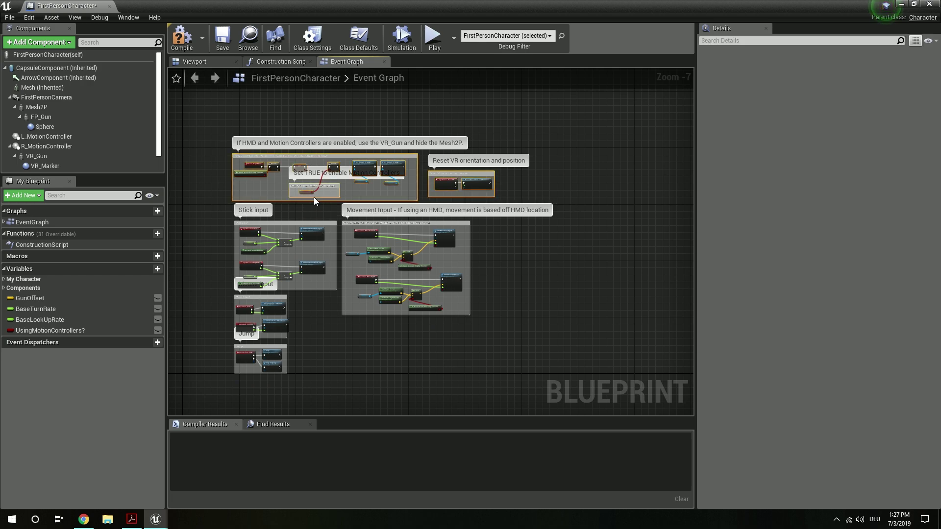
key("Delete")
Delete the Mesh2P, FP_Gun, Sphere, L_MotionController, R_MotionController, VR_Gun and VR_Marker components from the character
left_click(57, 107)
key("Delete")
left_click(56, 109)
key("Delete")
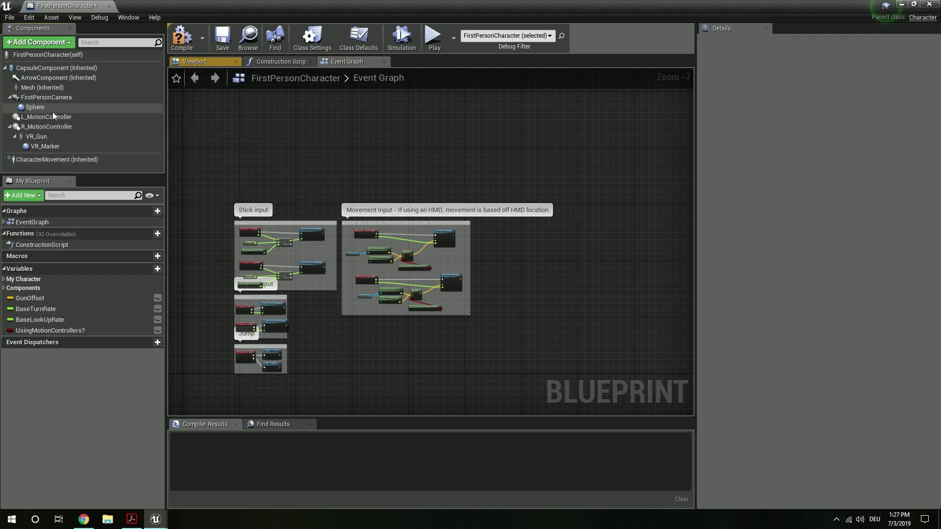
left_click(52, 111)
key("Delete")
left_click(55, 110)
key("Delete")
left_click(53, 108)
key("Delete")
left_click(54, 108)
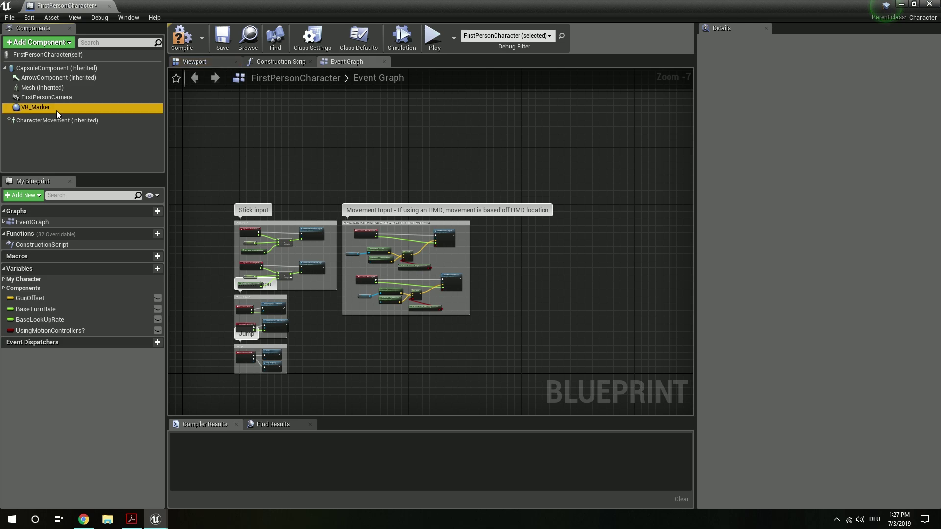
key("Delete")
Compile the character blueprint, clear its Construction Script down to the entry node, and save it
left_click(182, 39)
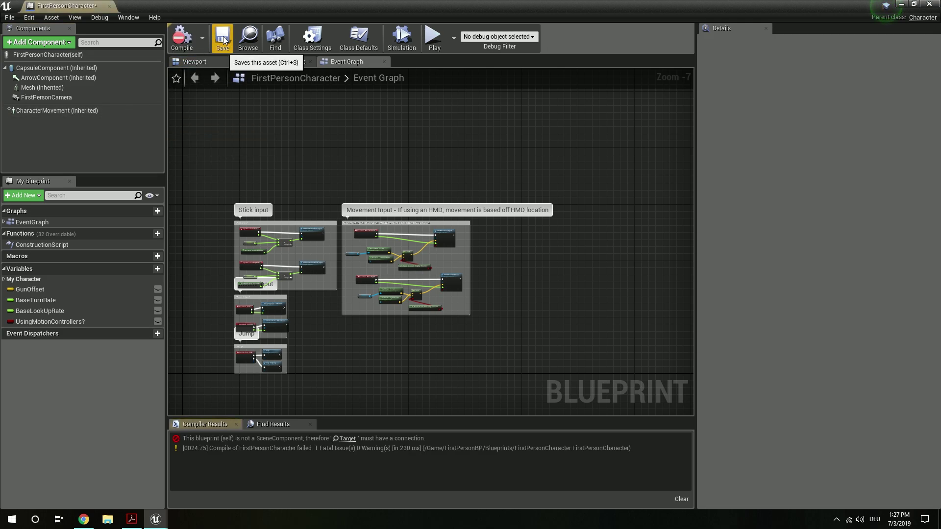
left_click(294, 62)
key("Delete")
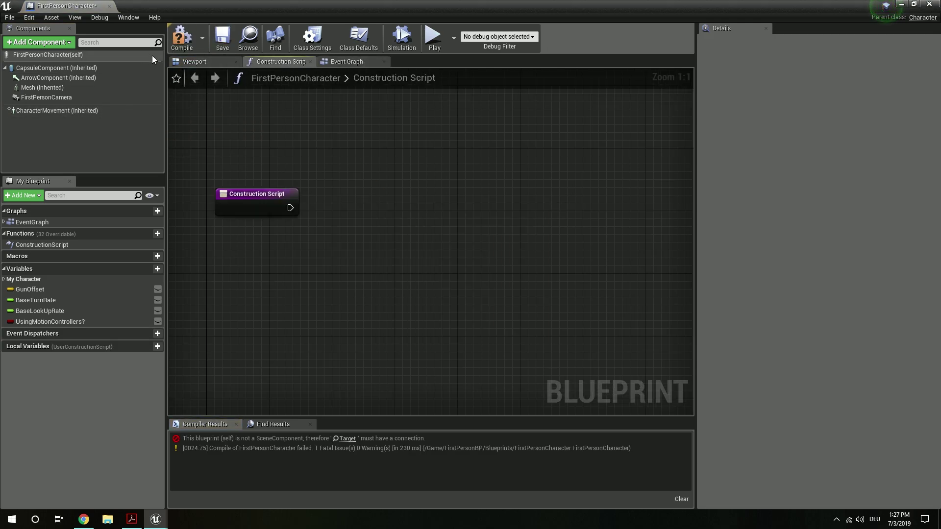
left_click(222, 39)
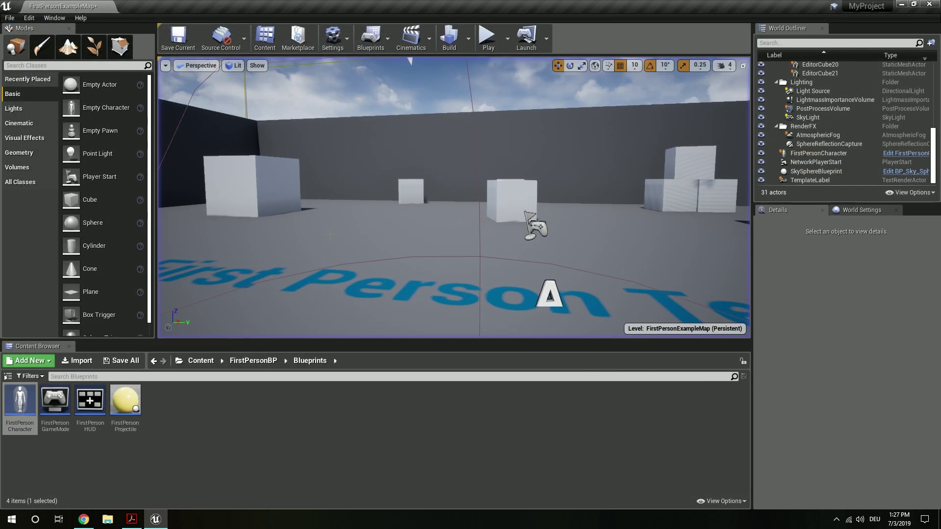
Delete the crosshair drawing nodes connected to Event Receive Draw HUD in the FirstPersonHUD blueprint and compile it
double_click(90, 400)
scroll(448, 227, "down", 4)
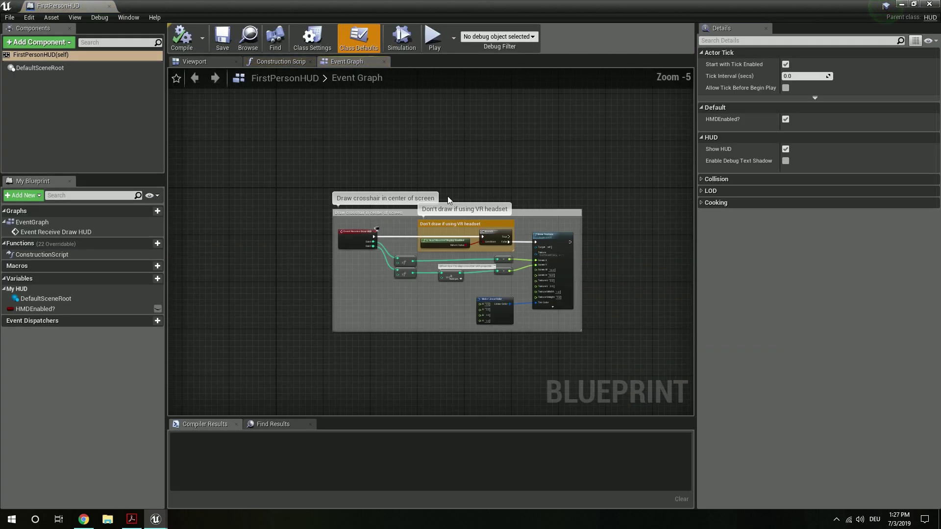
scroll(360, 252, "up", 4)
scroll(360, 252, "down", 2)
left_click_drag(276, 185, 640, 325)
key("Delete")
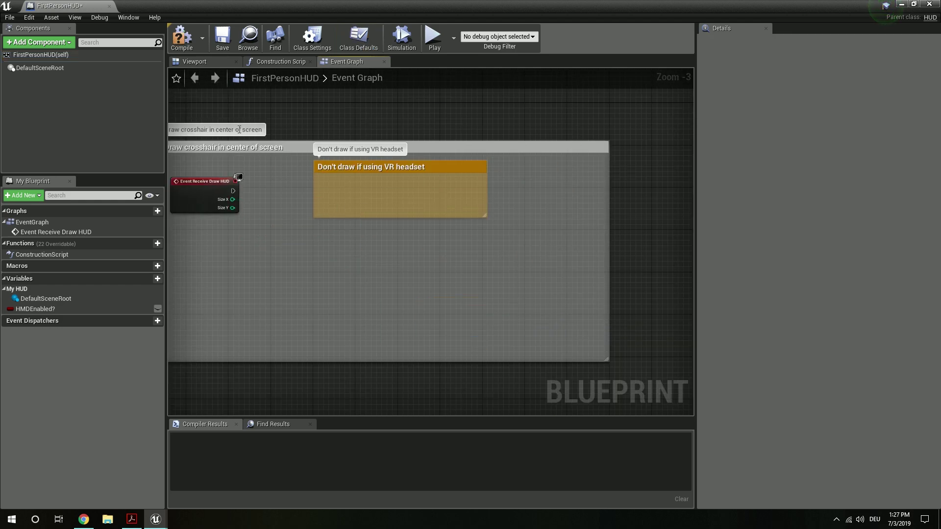
left_click(182, 39)
Play the level and walk forward to check the stripped-down character and HUD
left_click(434, 38)
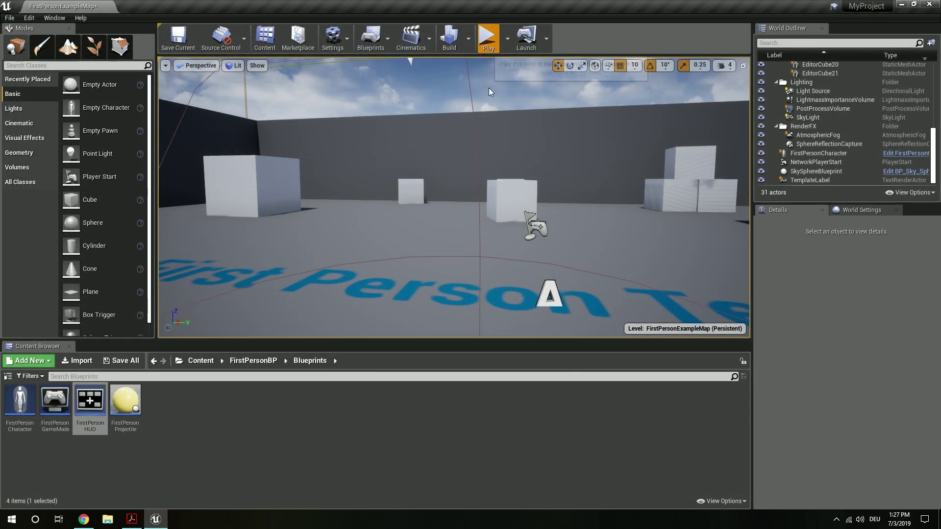
key("w")
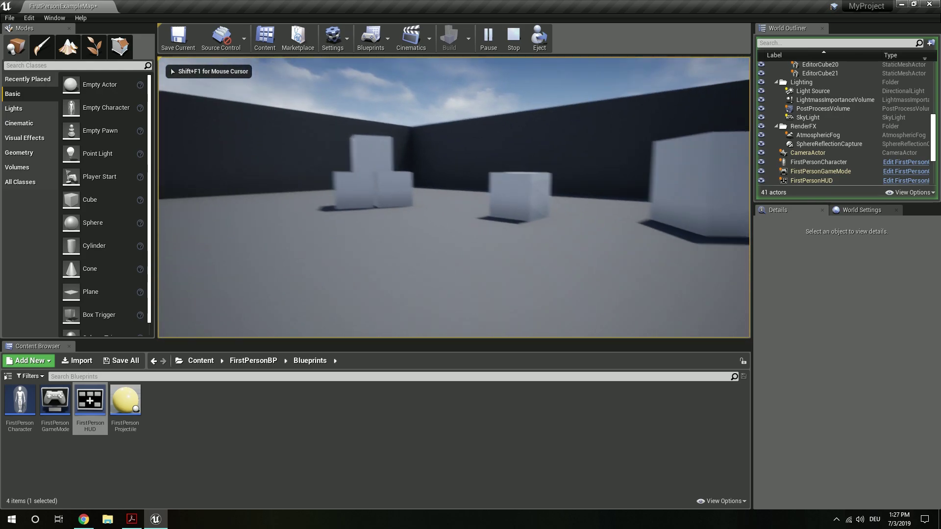
key("w")
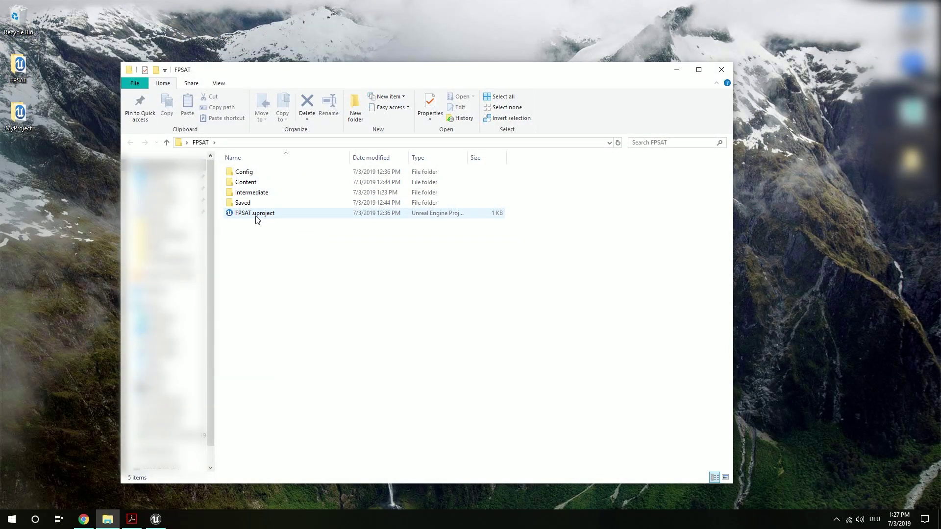
Open FPSAT.uproject in Unreal Editor and migrate the StoryAdvTemplate folder with all its listed assets into MyProject's Content folder
double_click(255, 216)
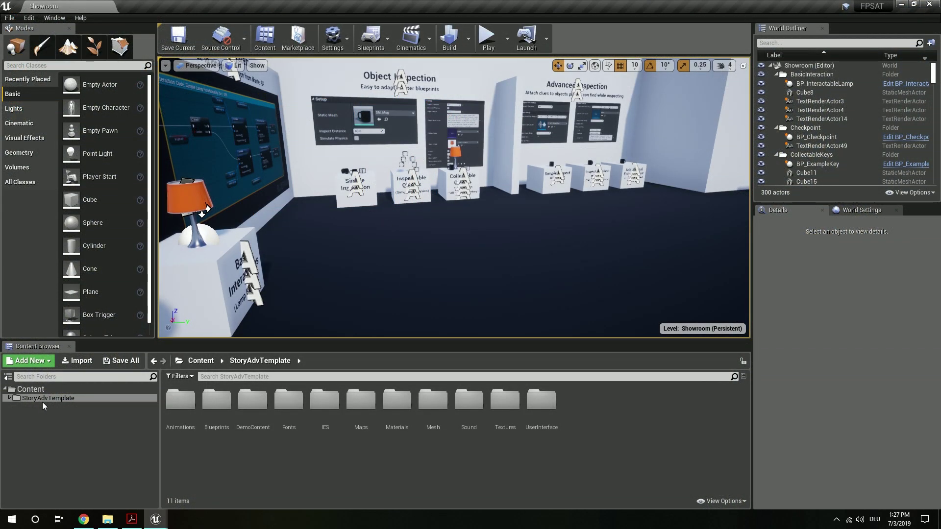
left_click(39, 399)
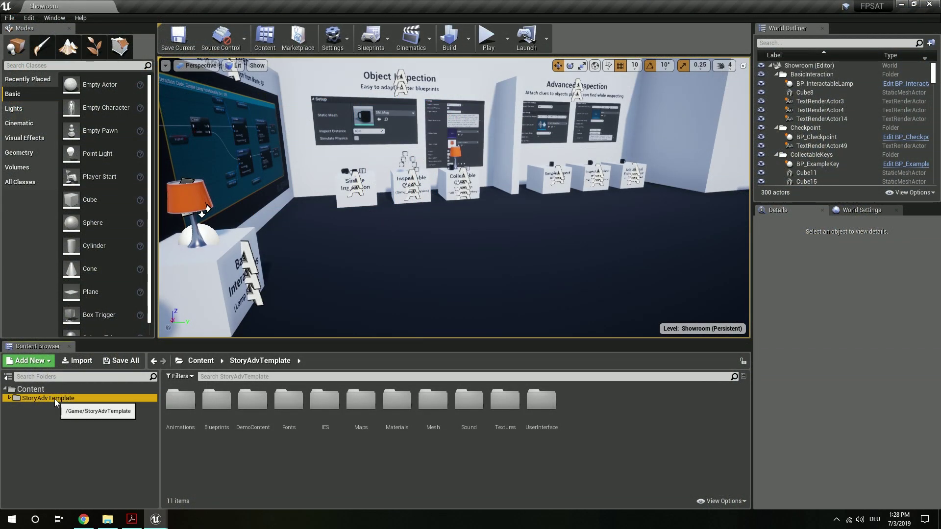
right_click(57, 397)
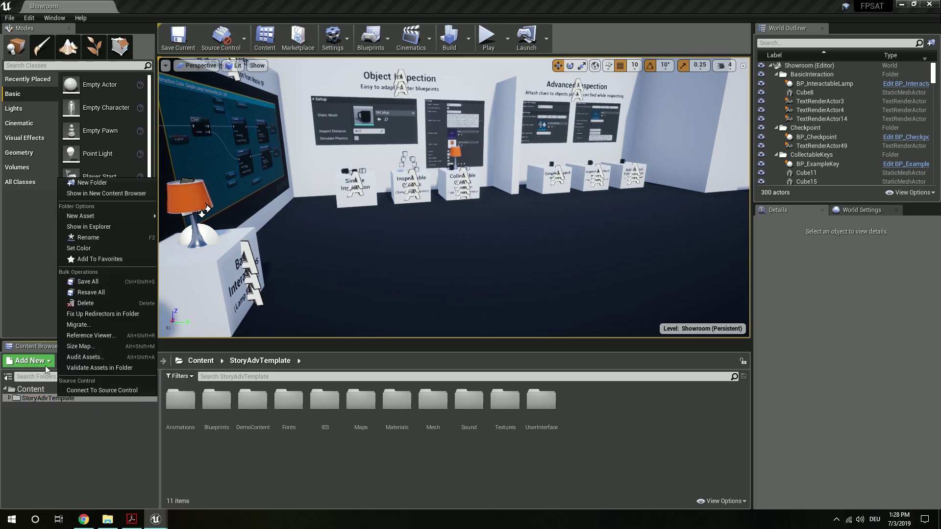
left_click(90, 325)
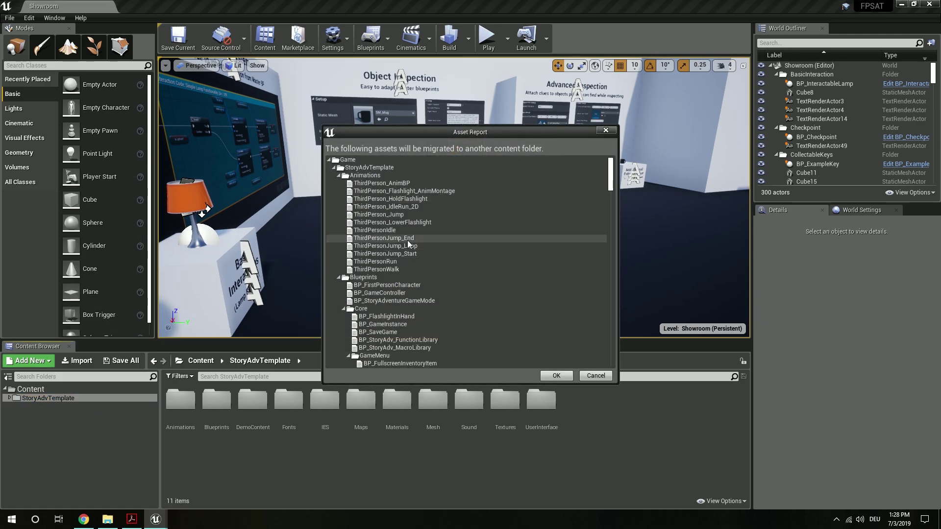
left_click(554, 376)
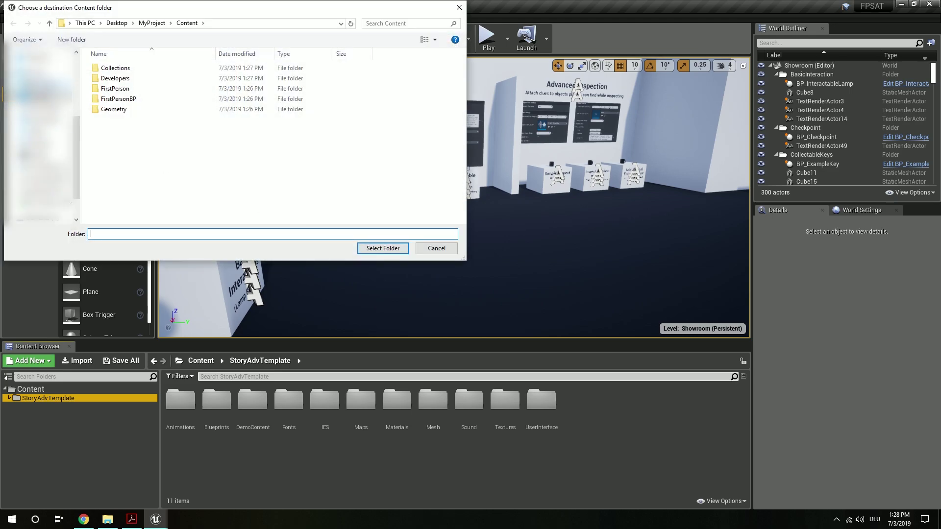
left_click(44, 96)
double_click(169, 81)
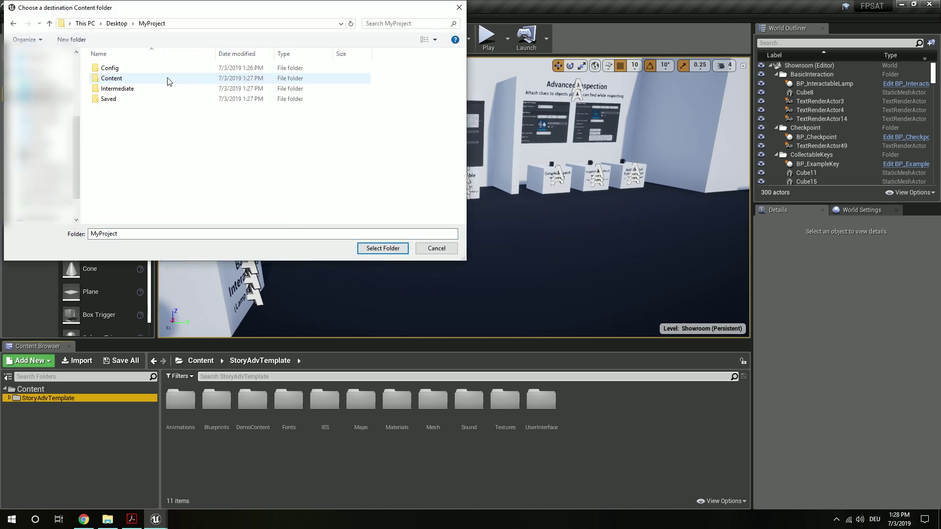
left_click(125, 79)
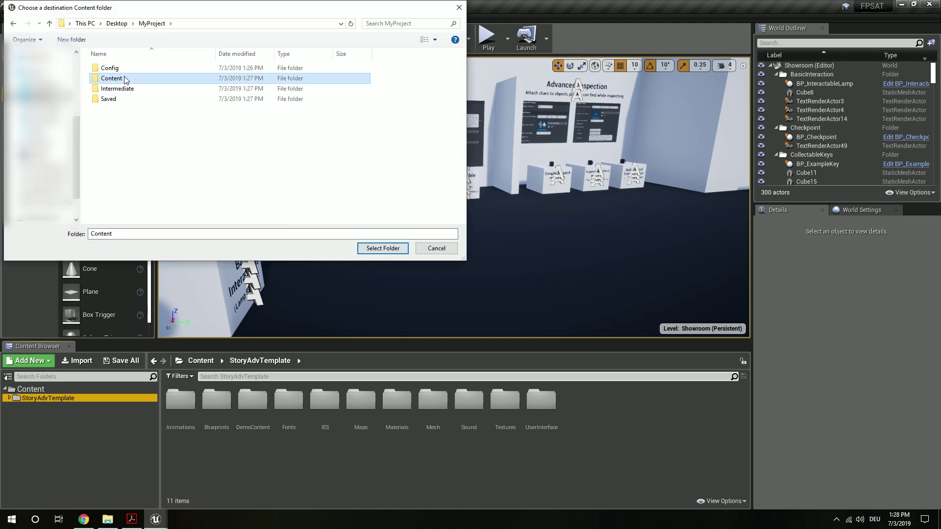
left_click(383, 249)
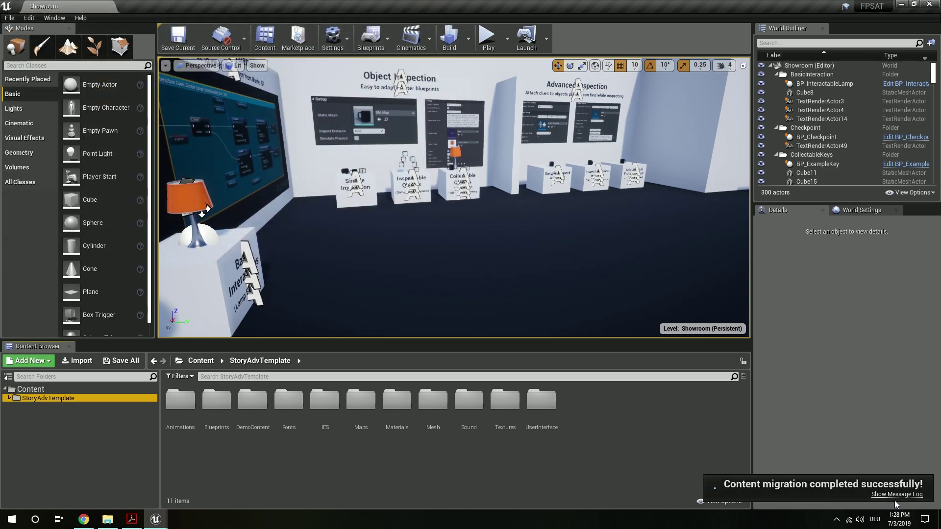
Switch back to the MyProject editor and show the contents of the migrated StoryAdvTemplate folder
left_click(927, 5)
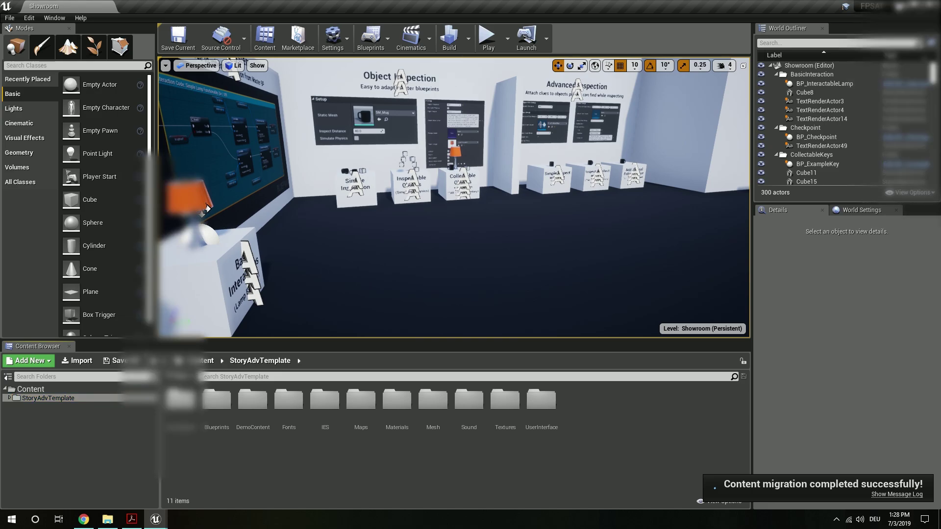
left_click(155, 519)
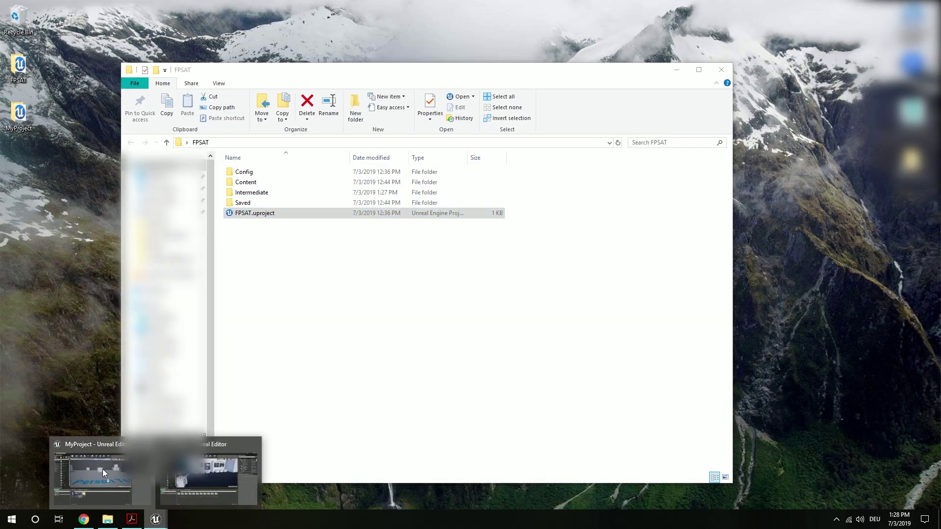
left_click(102, 469)
right_click_drag(393, 128, 373, 114)
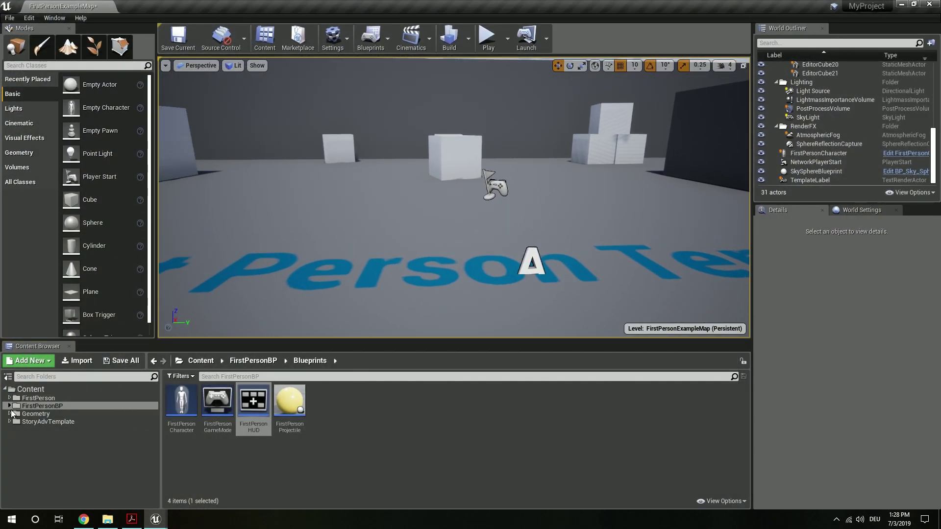
left_click(48, 422)
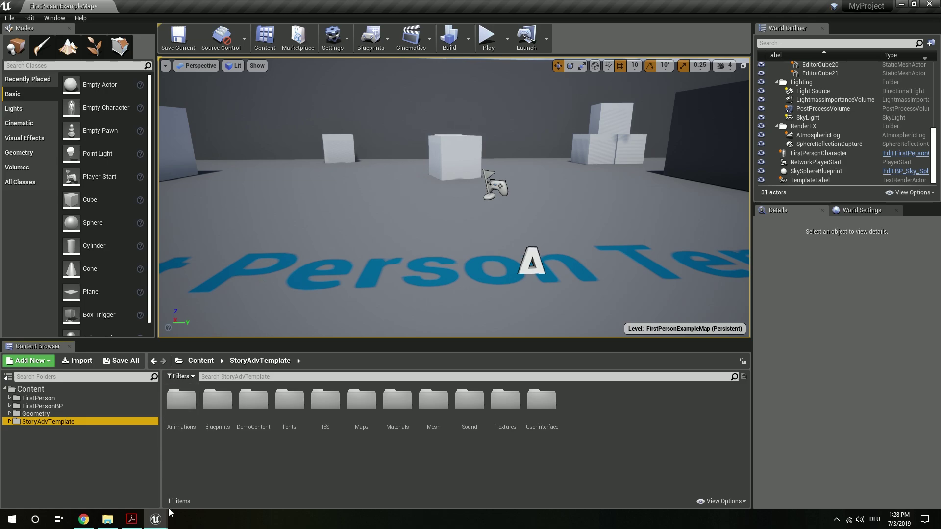
Switch to the FPSAT editor and examine the action and axis mappings in the project's Input settings
mouse_move(162, 515)
left_click(205, 478)
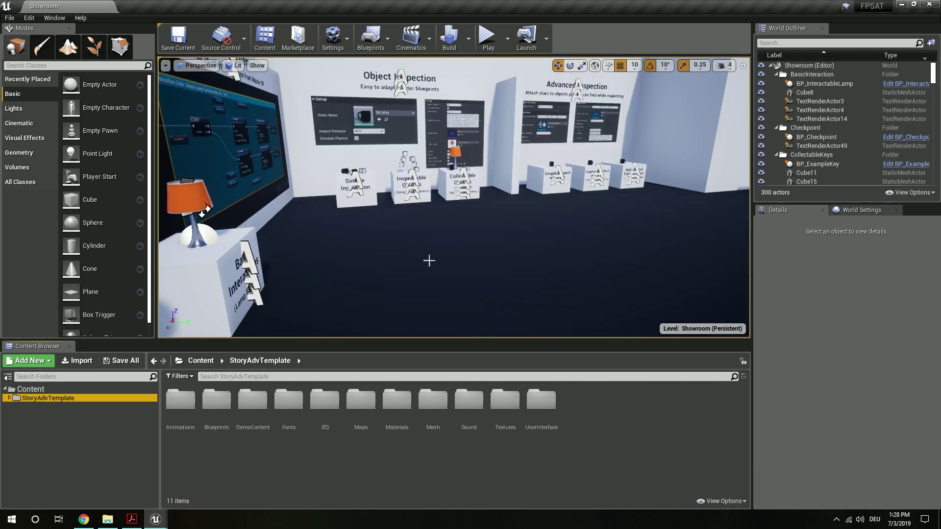
left_click(335, 38)
left_click(364, 77)
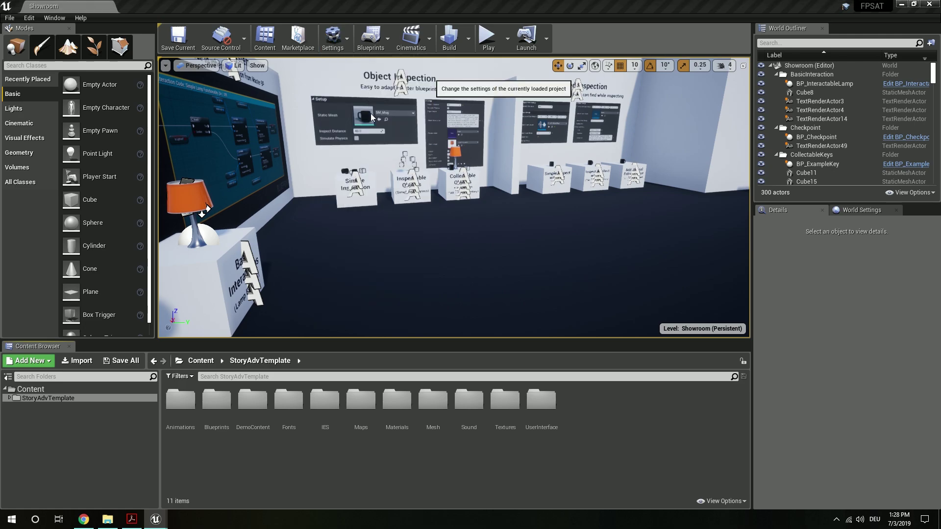
scroll(63, 446, "down", 3)
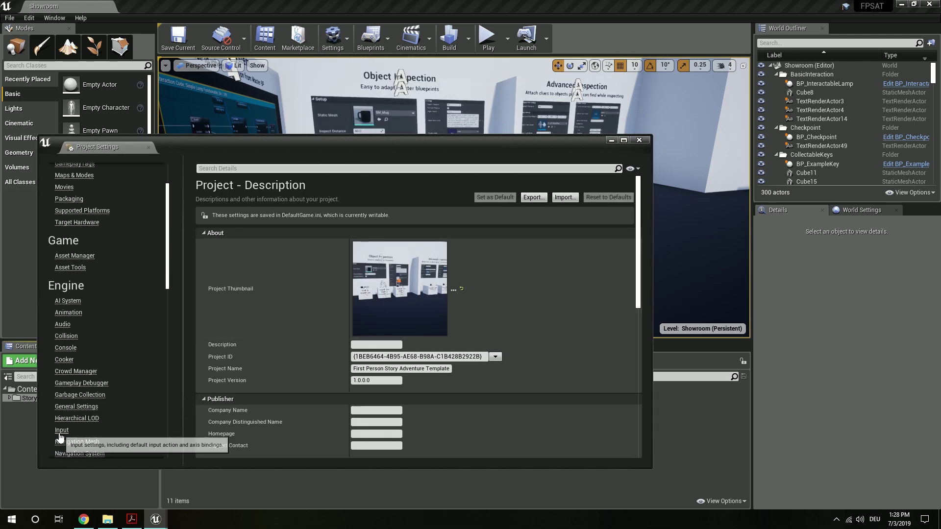
left_click(61, 430)
scroll(361, 280, "down", 2)
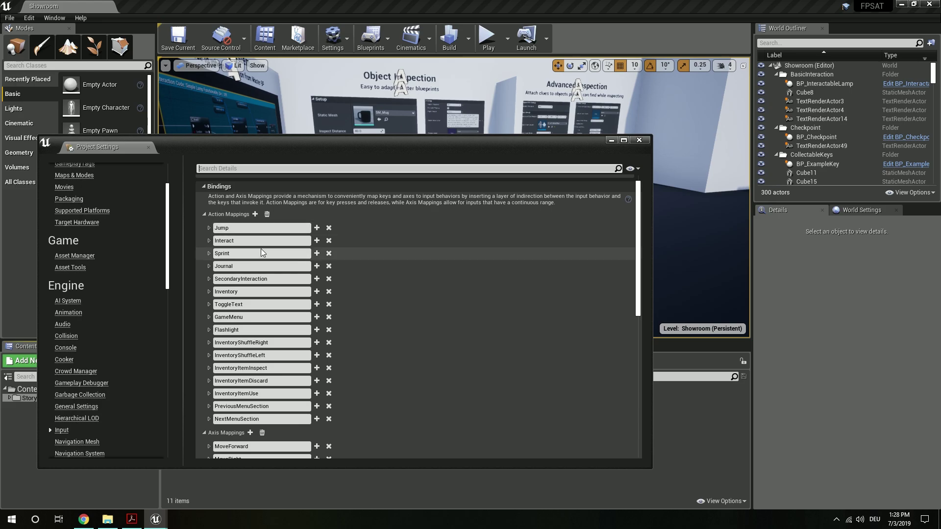
scroll(249, 270, "down", 3)
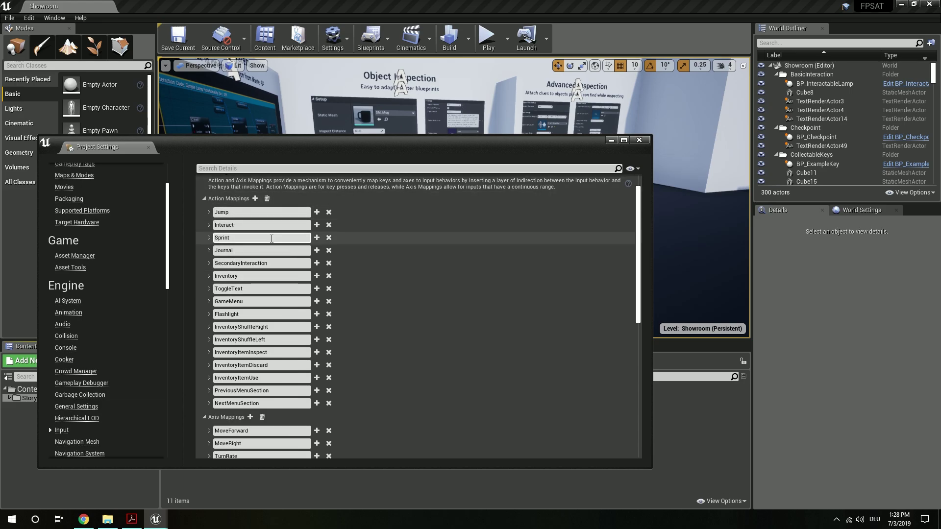
Export FPSAT's Input settings to the Desktop as "Input Backup 2019-07-03 132901.ini"
scroll(272, 239, "up", 4)
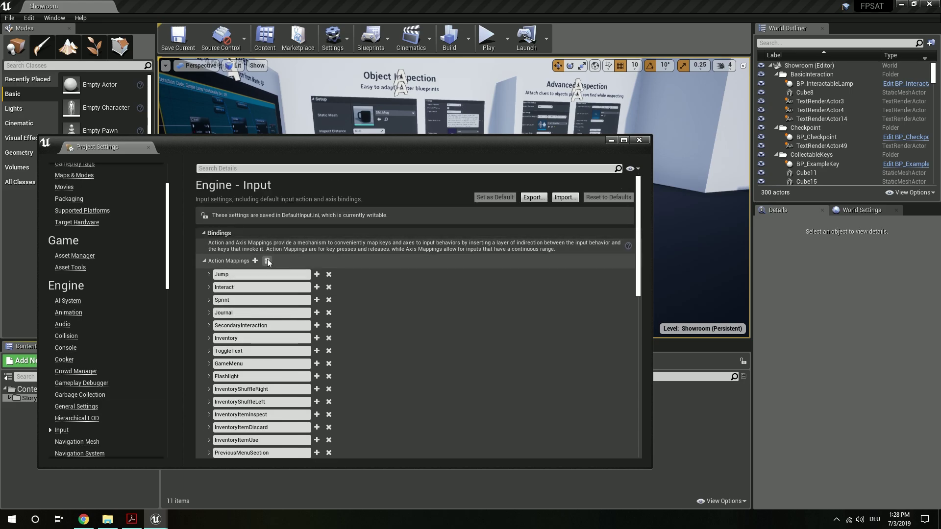
left_click(533, 197)
left_click(75, 214)
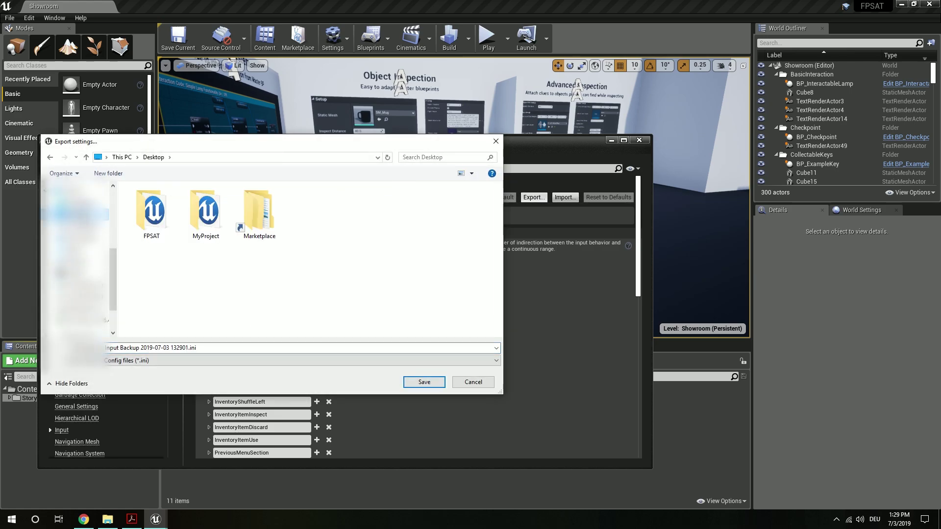
left_click(407, 383)
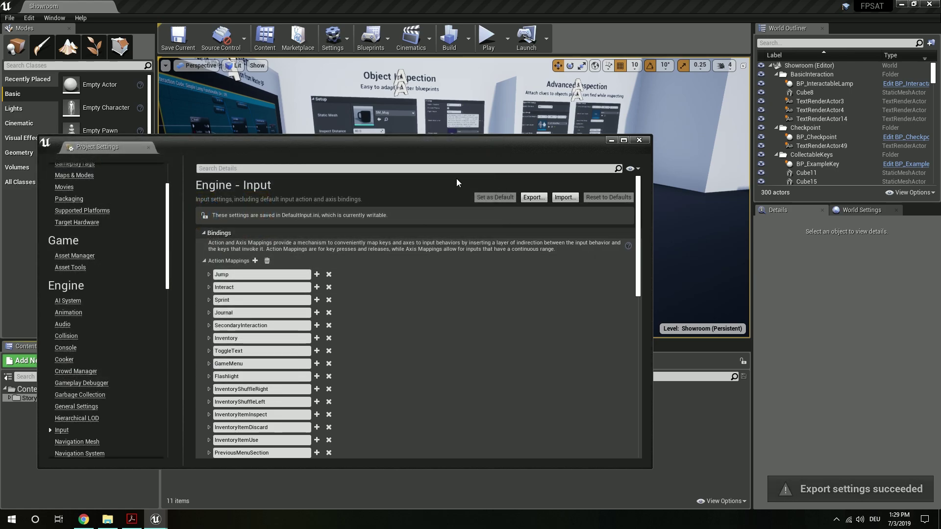
Switch to the MyProject editor, open the project's Input settings and expand the action and axis mappings
mouse_move(154, 507)
left_click(62, 467)
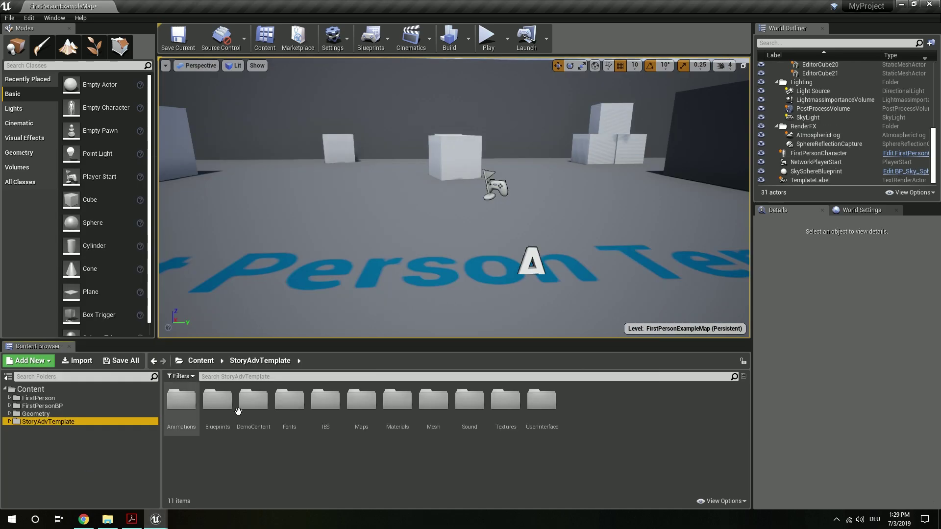
left_click(333, 38)
left_click(369, 77)
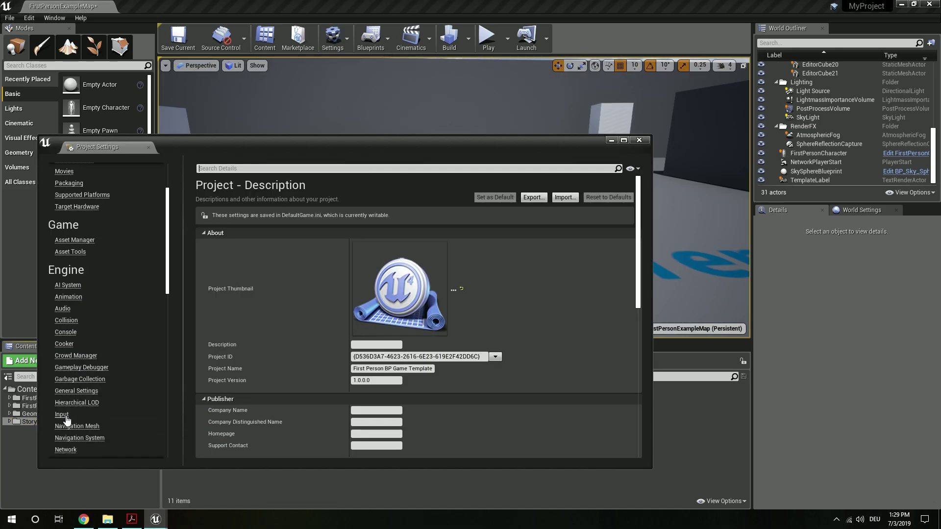
left_click(63, 416)
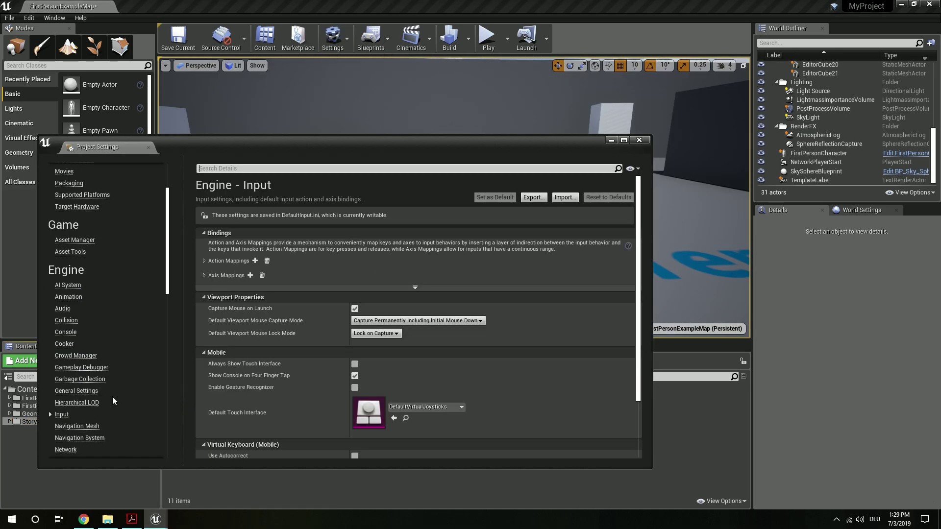
left_click(208, 262)
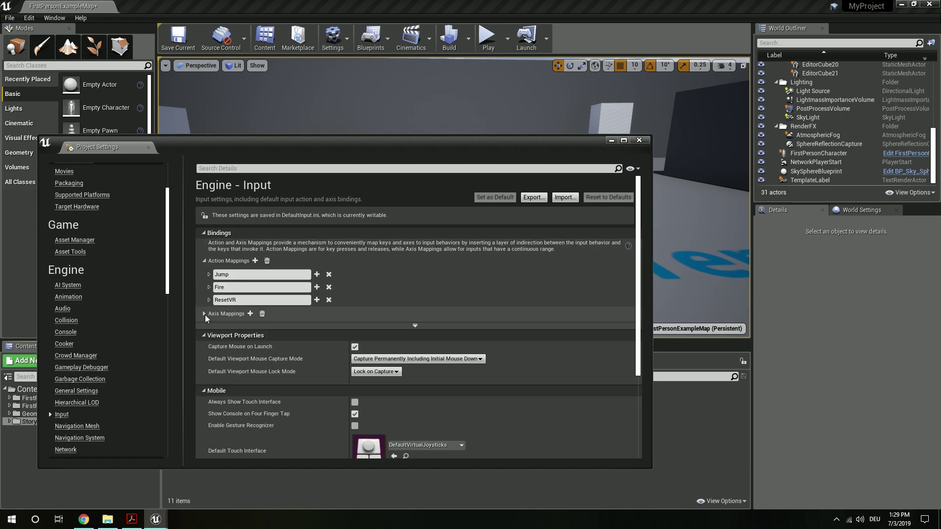
left_click(204, 314)
scroll(303, 287, "down", 2)
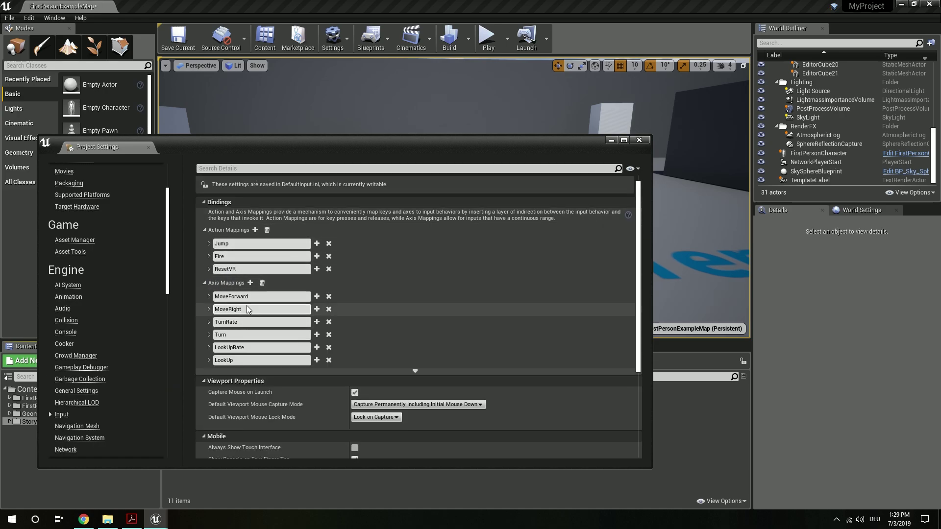
scroll(303, 288, "up", 2)
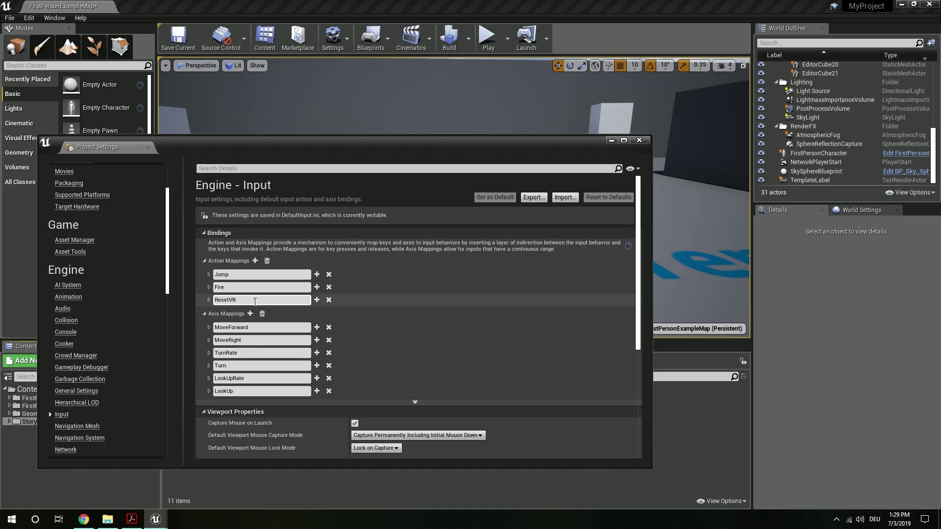
Import "Input Backup 2019-07-03 132901.ini" from the Desktop into MyProject's Input settings
left_click(571, 201)
left_click(260, 218)
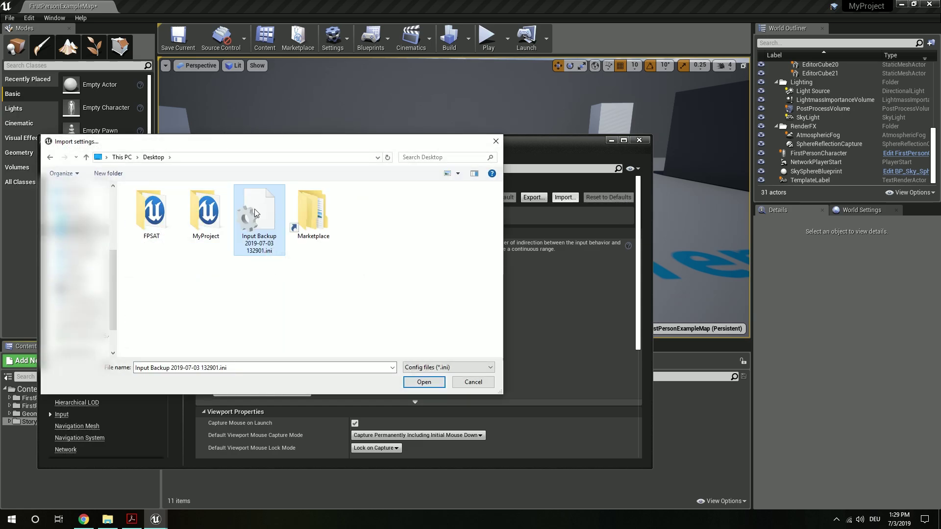
left_click(423, 382)
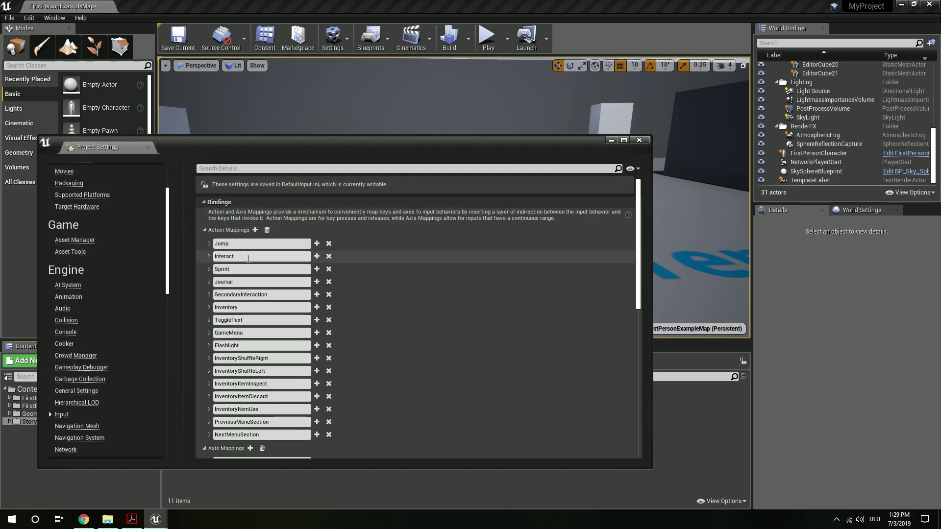
Review the imported action and axis mappings, check the key bindings of Interact, and close the project settings
scroll(248, 284, "down", 5)
scroll(261, 348, "up", 6)
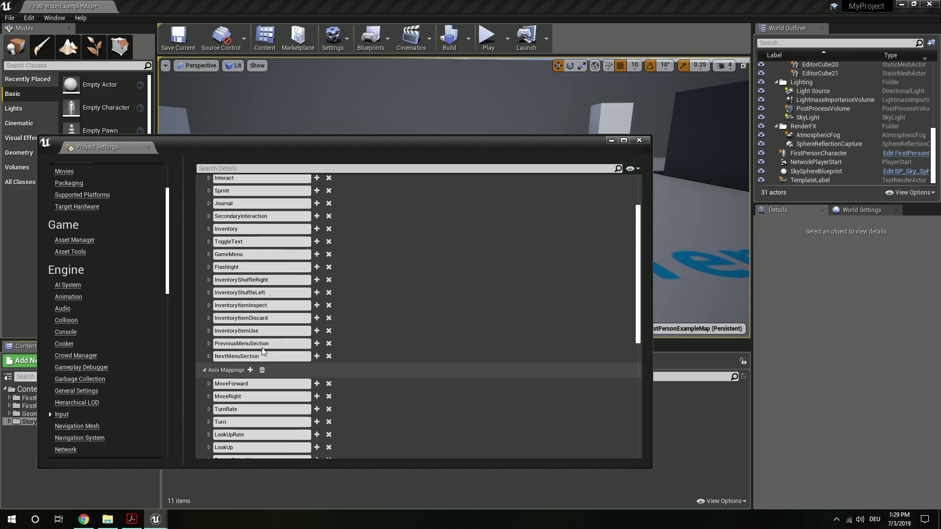
left_click(209, 274)
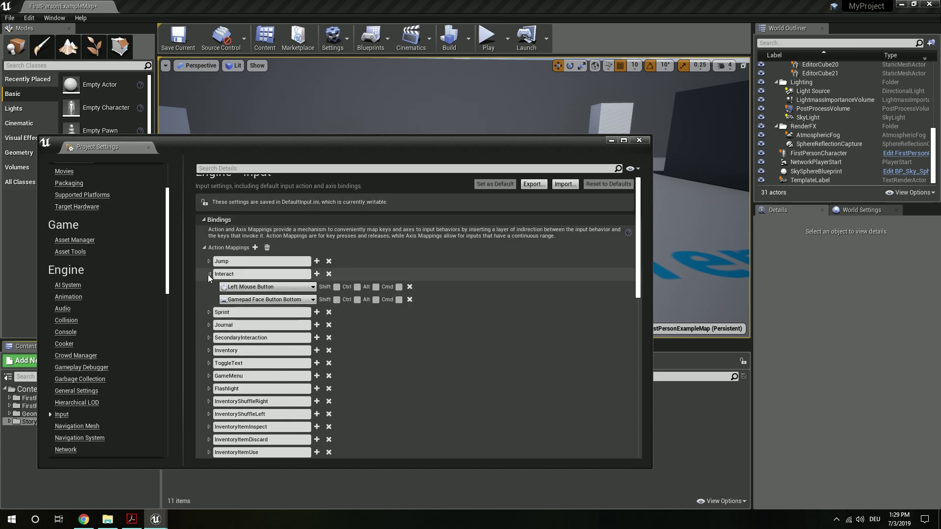
left_click(208, 274)
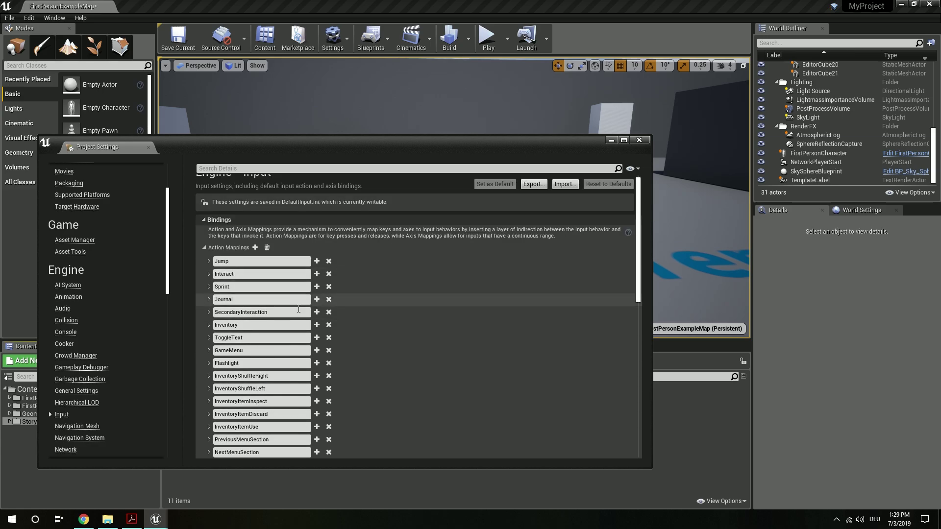
left_click(639, 141)
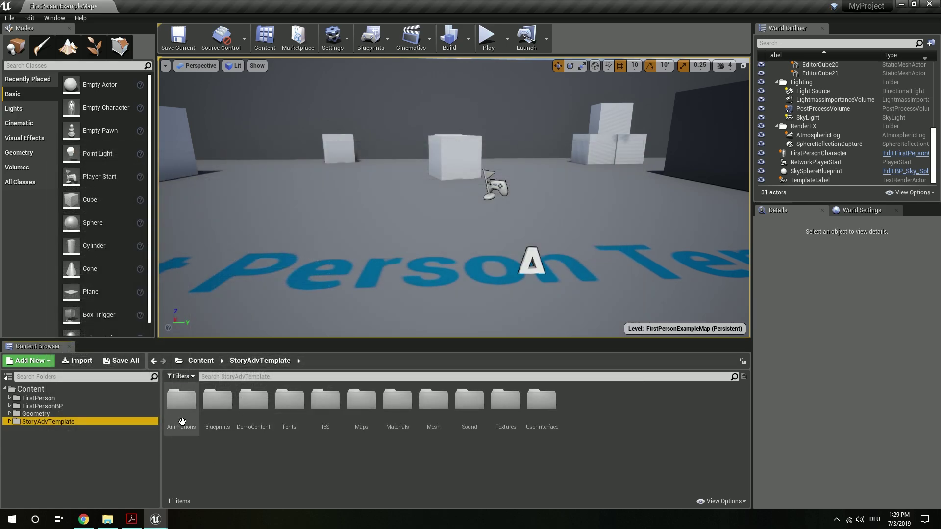
Place BP_GameController from StoryAdvTemplate's Blueprints folder into the level near the floor text
left_click(217, 404)
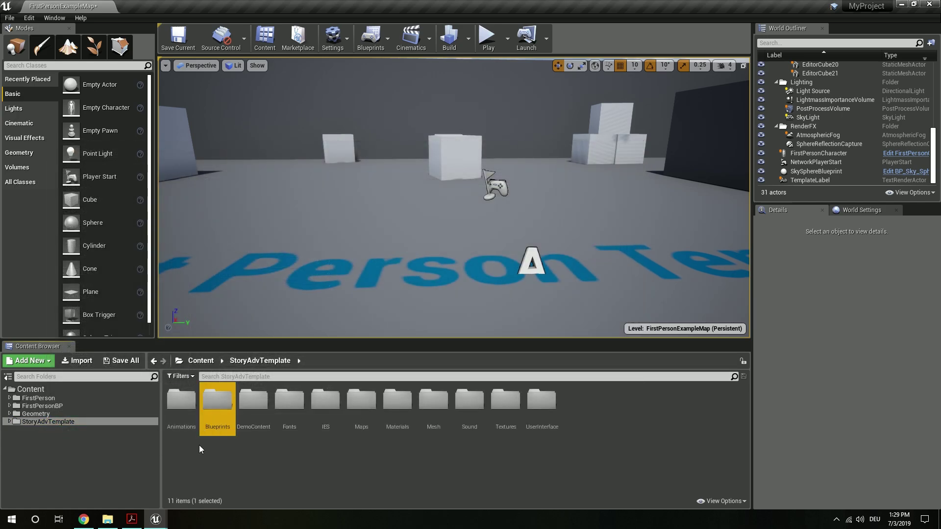
double_click(221, 410)
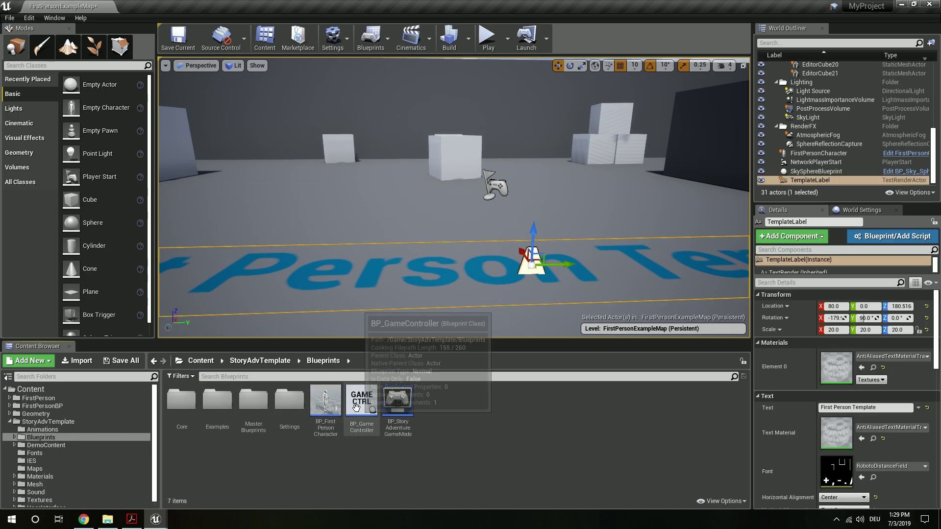
left_click(360, 409)
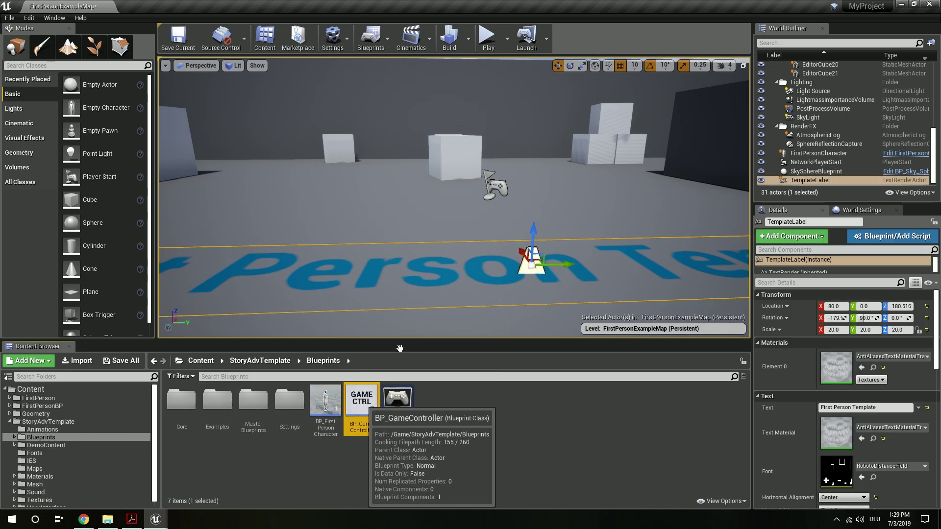
left_click_drag(471, 274, 458, 273)
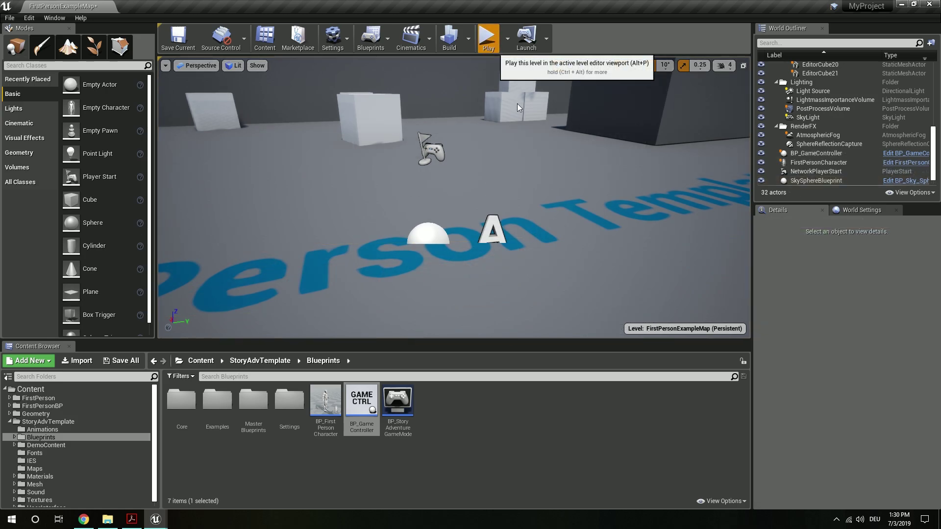
Play the level and walk forward to check it with the game controller placed, and end the play session
left_click(517, 107)
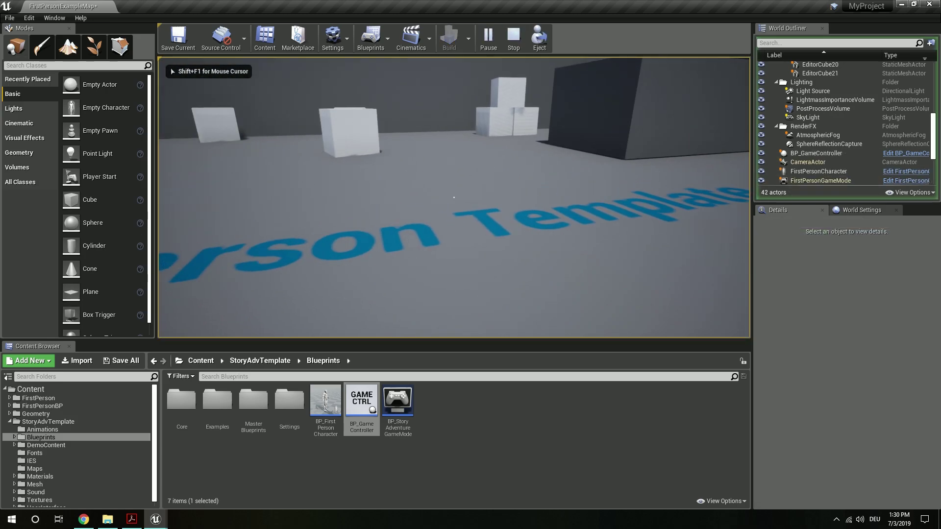
key("w")
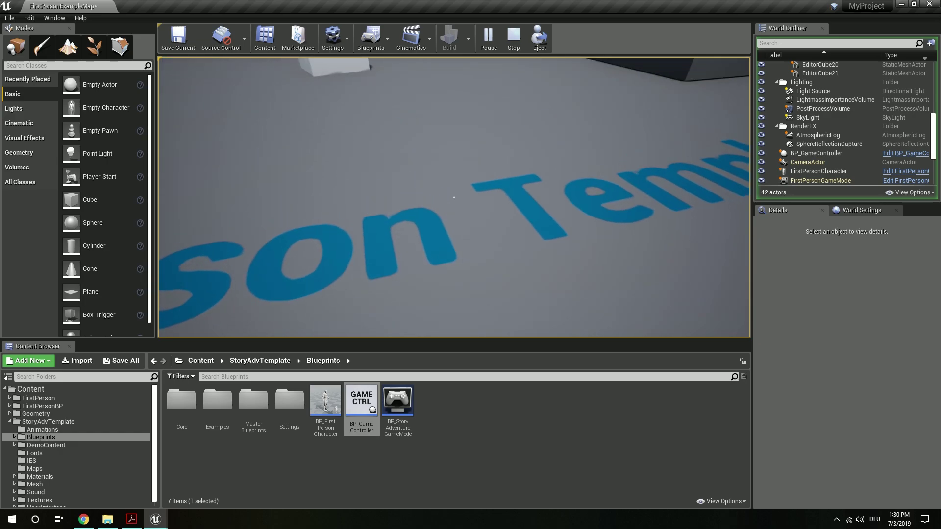
key("Escape")
Place BP_ExampleDoubleSwingDoor from the Examples/Doors folder on the floor beside the player start
right_click_drag(625, 270, 600, 218)
key("s")
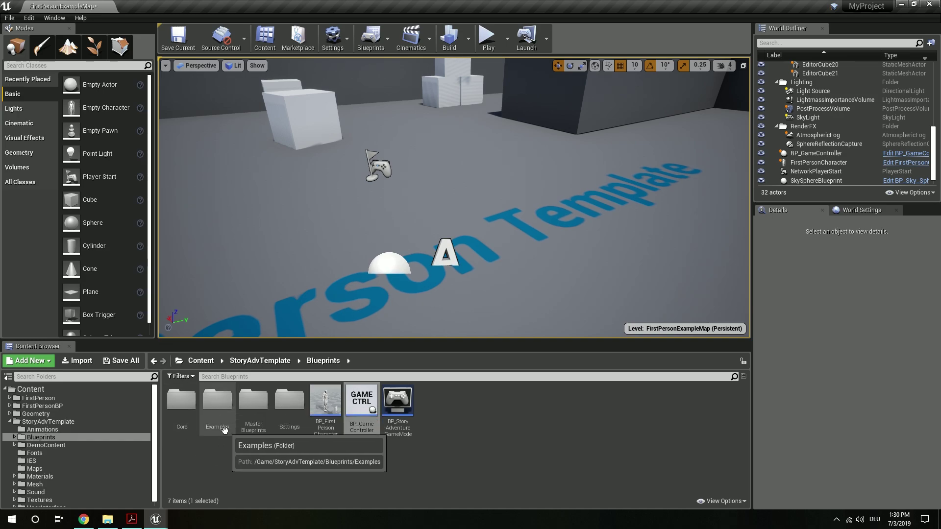
double_click(224, 430)
double_click(195, 436)
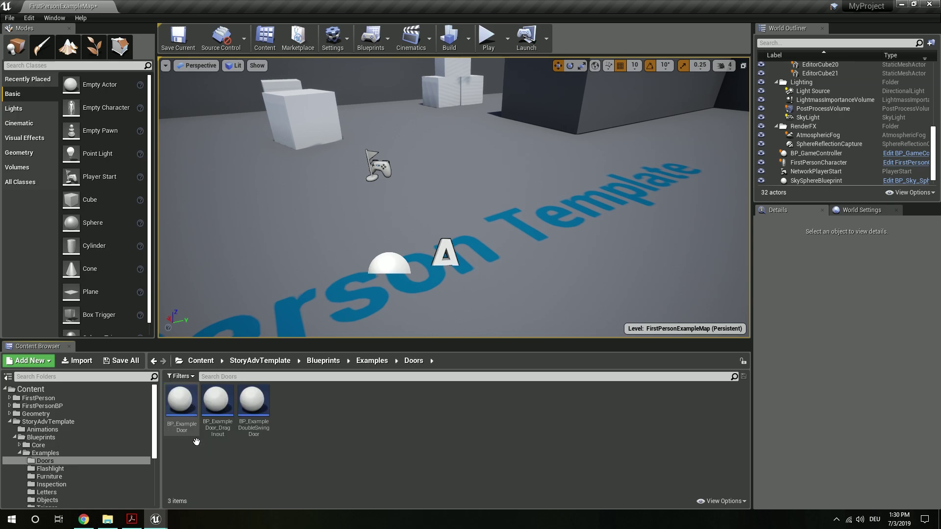
left_click_drag(252, 403, 310, 218)
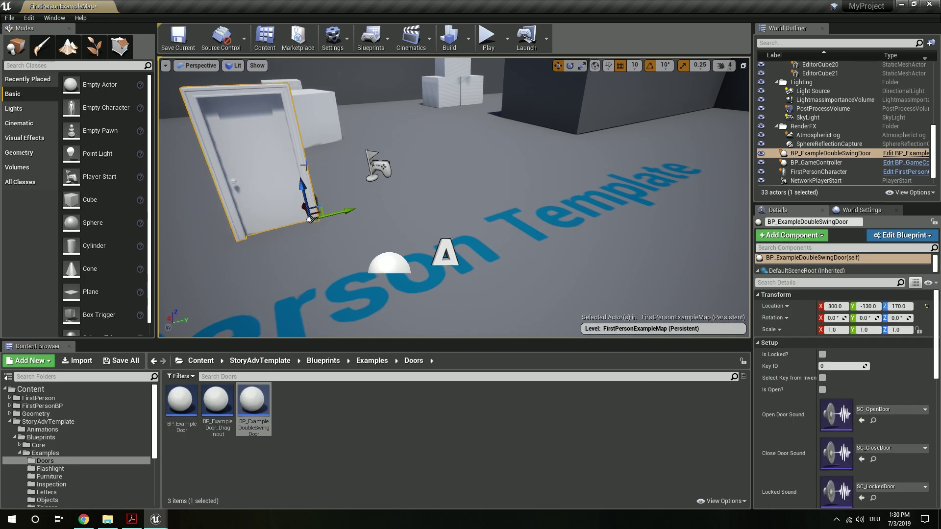
Play the level, walk up to and through the double-swing door to test it, and end the play session
left_click(486, 37)
key("w")
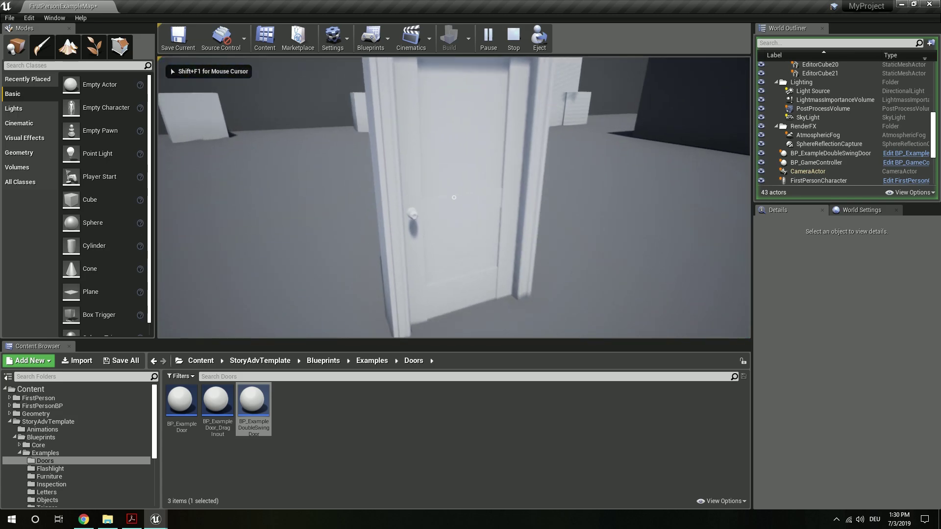
key("w")
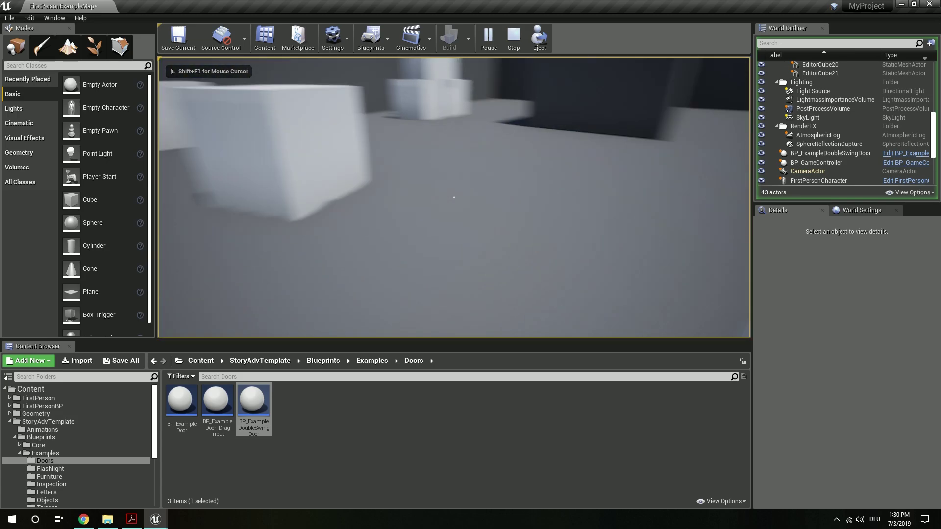
key("w")
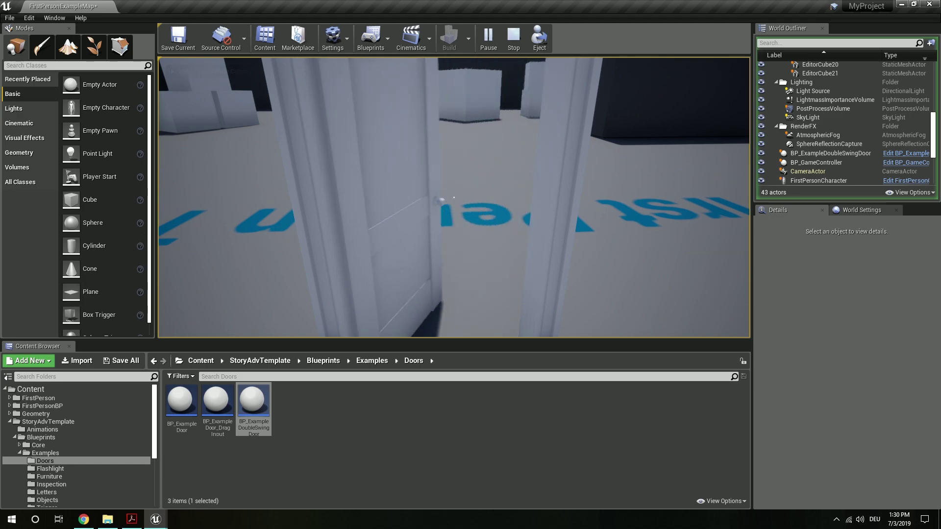
key("Escape")
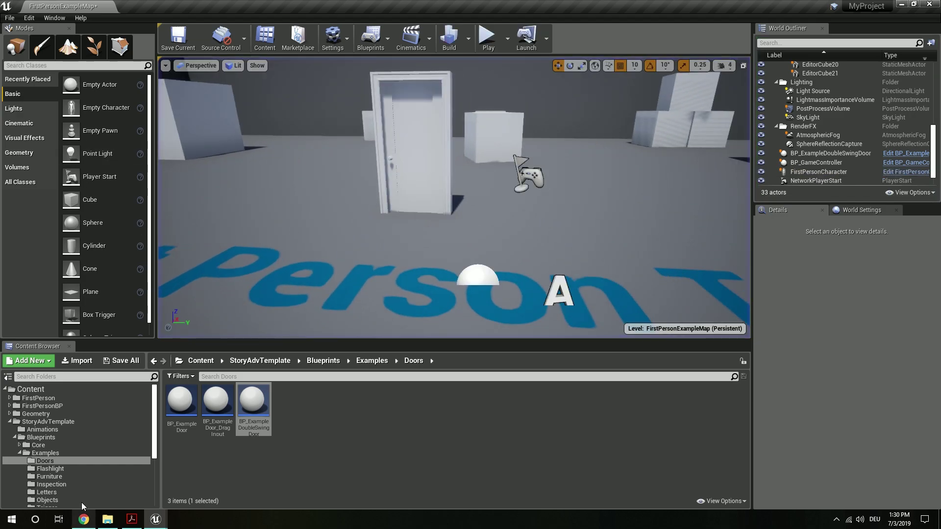
Place BP_CollectableObject_Inspect from the Examples/Objects folder on the floor text in front of the door
scroll(69, 470, "down", 2)
scroll(59, 455, "up", 2)
scroll(54, 461, "down", 2)
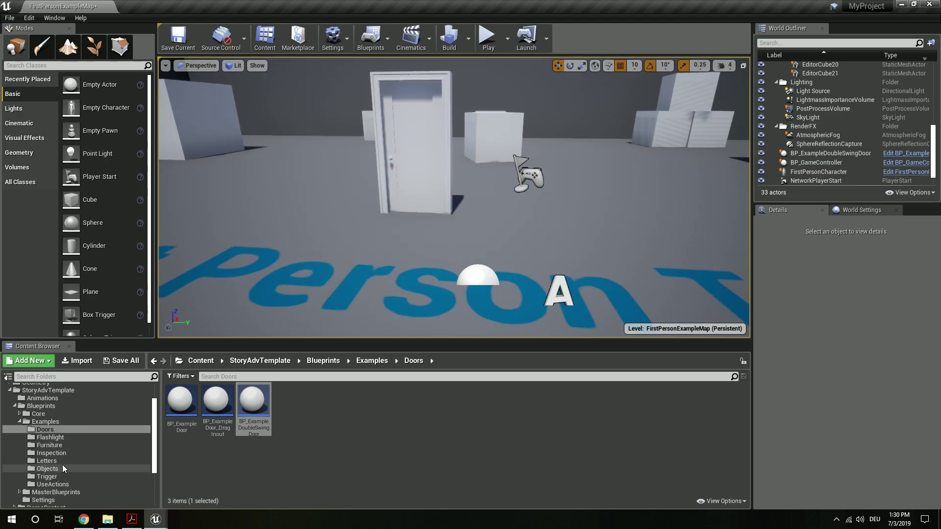
left_click(61, 469)
left_click_drag(180, 402, 262, 270)
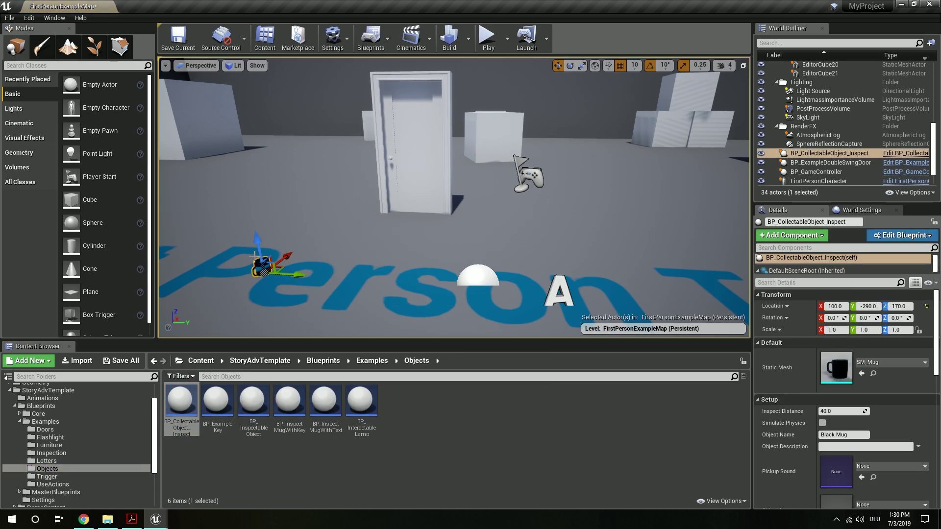
Play the level to test inspecting and taking the black mug, try opening the inventory, and end the play session
left_click(487, 37)
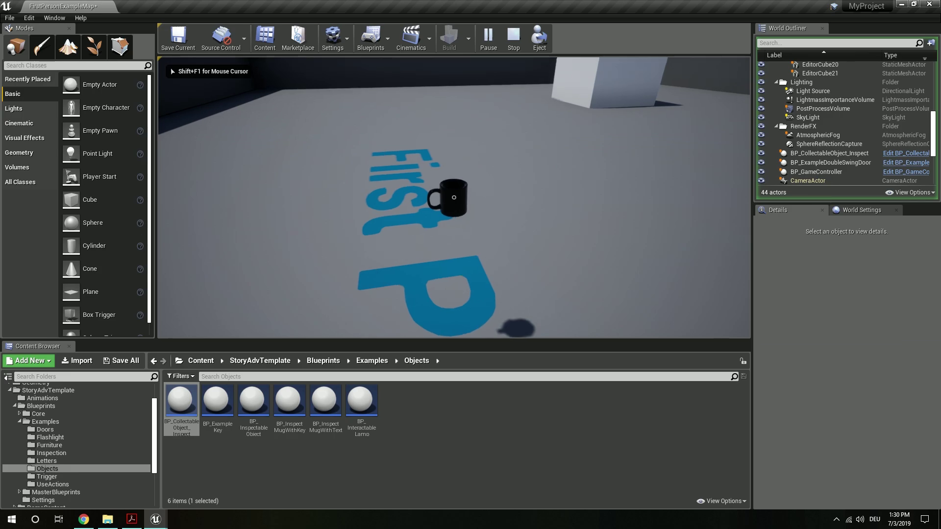
left_click(454, 197)
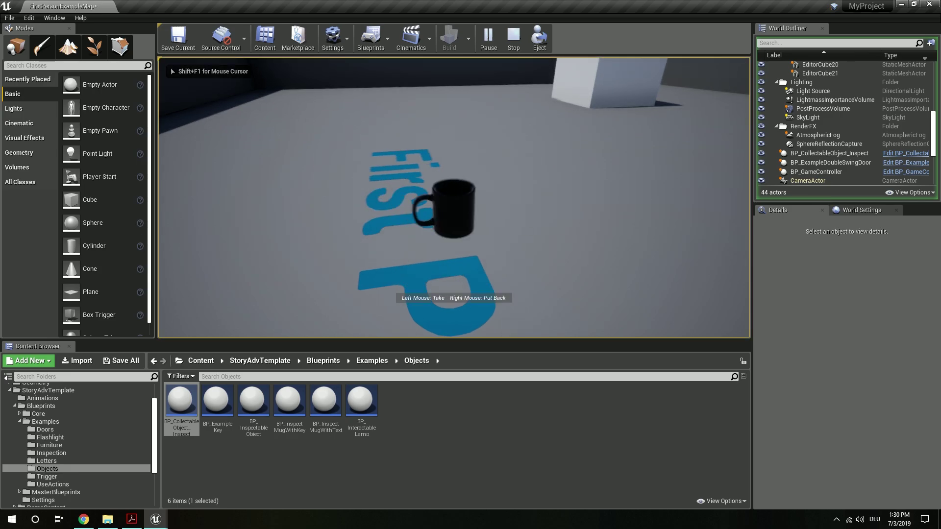
left_click(453, 198)
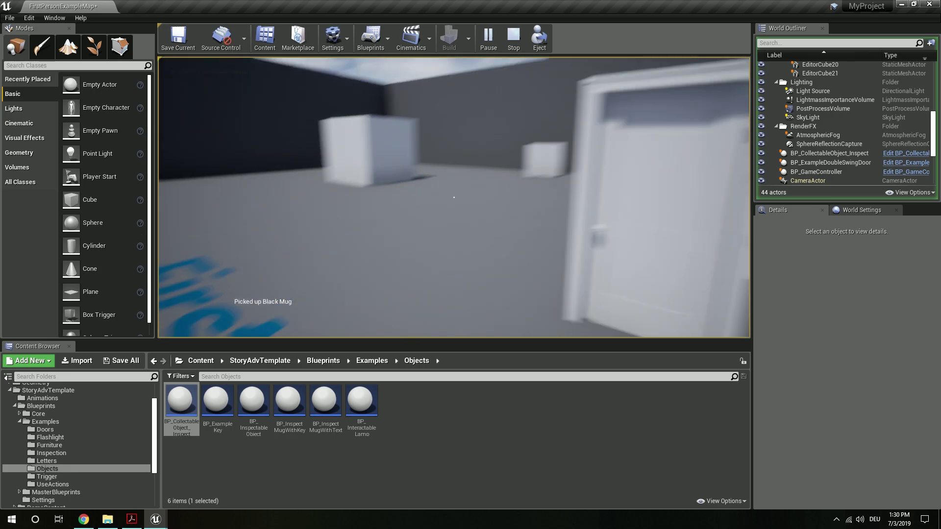
key("i")
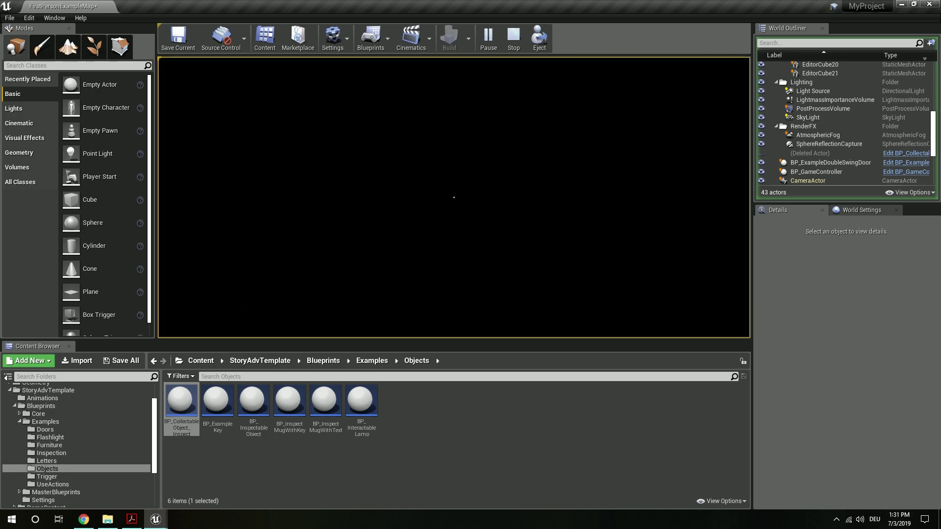
key("Escape")
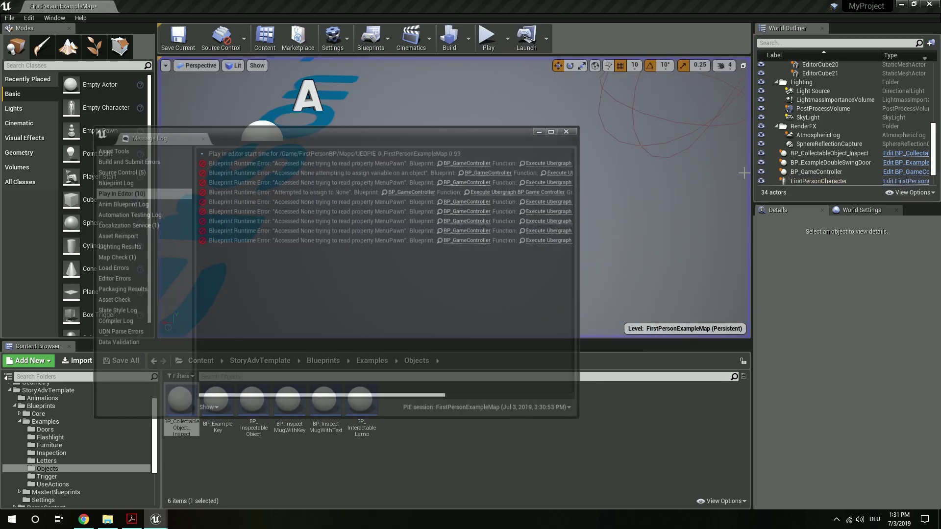
Review the BP_GameController runtime errors in the Play In Editor message log and close the log
left_click_drag(390, 397, 468, 398)
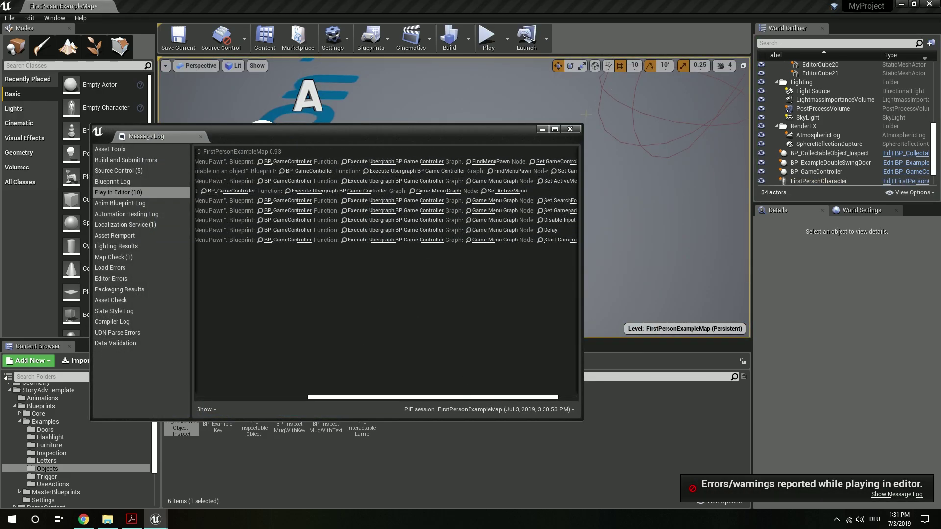
left_click(571, 130)
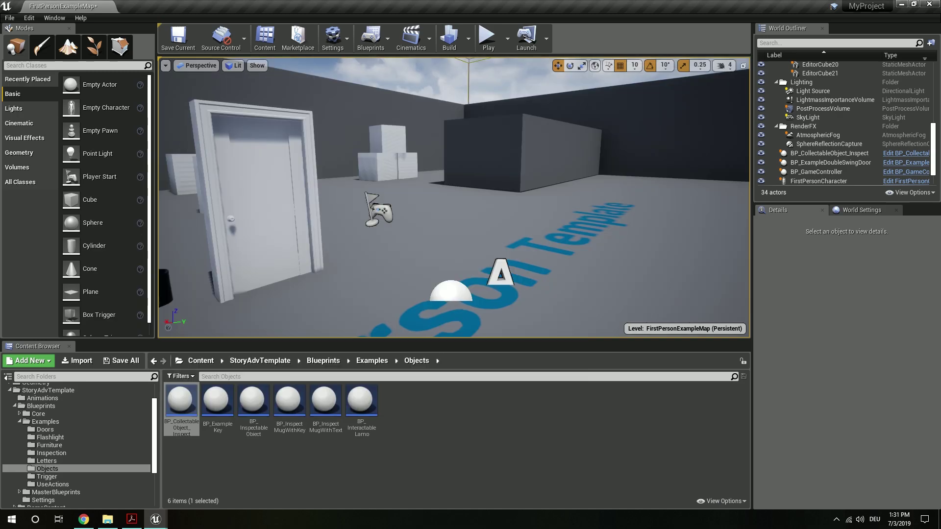
right_click_drag(453, 197, 462, 204)
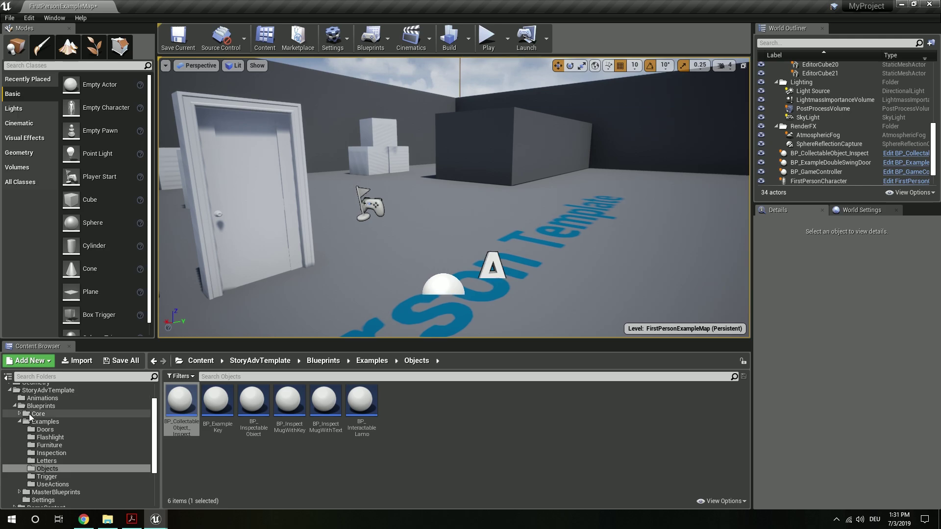
Open the StoryAdvTemplate/Maps folder in the project content and select the MenuScene level
scroll(28, 413, "up", 1)
left_click(18, 422)
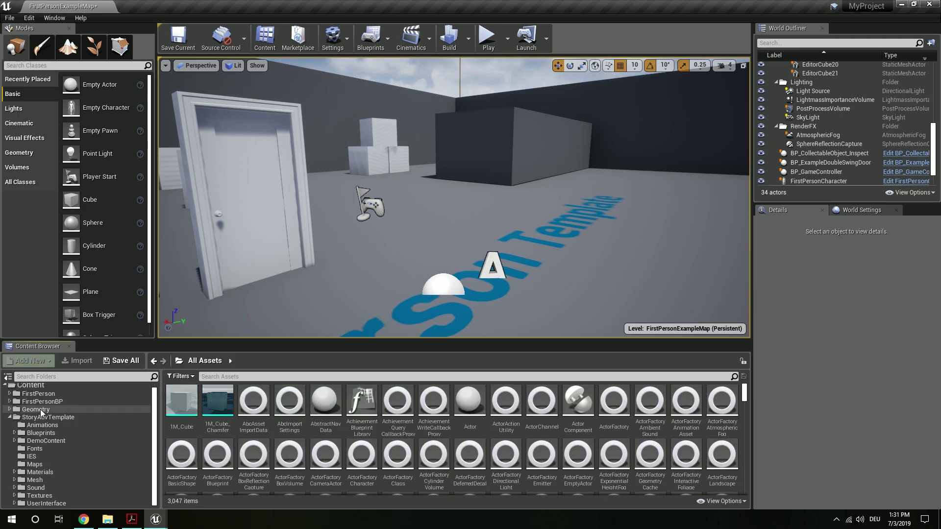
left_click(46, 417)
left_click(34, 464)
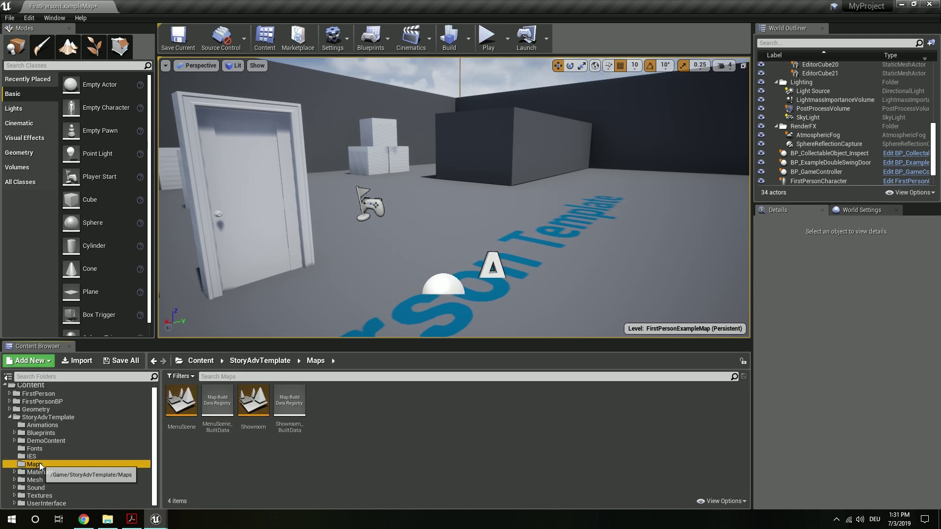
left_click(196, 400)
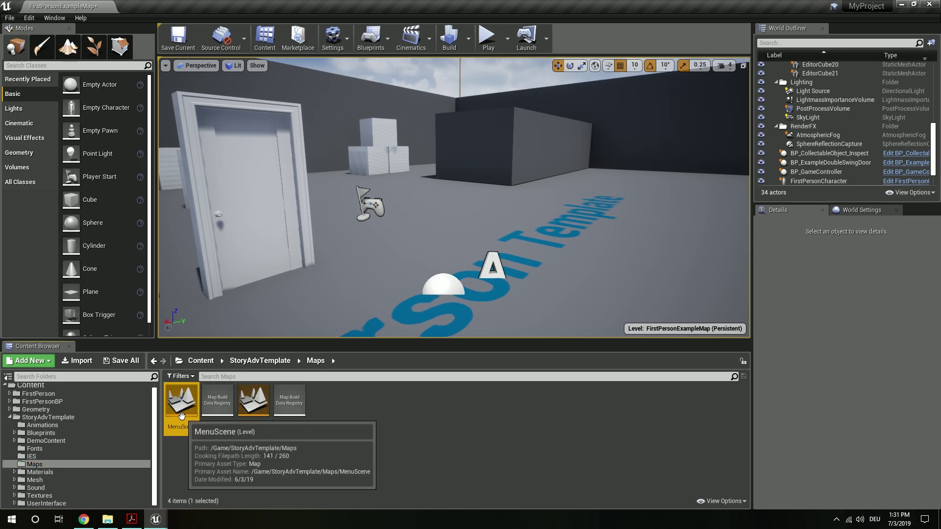
Open the Levels window and add the existing MenuScene level from StoryAdvTemplate/Maps as a sublevel
left_click(54, 18)
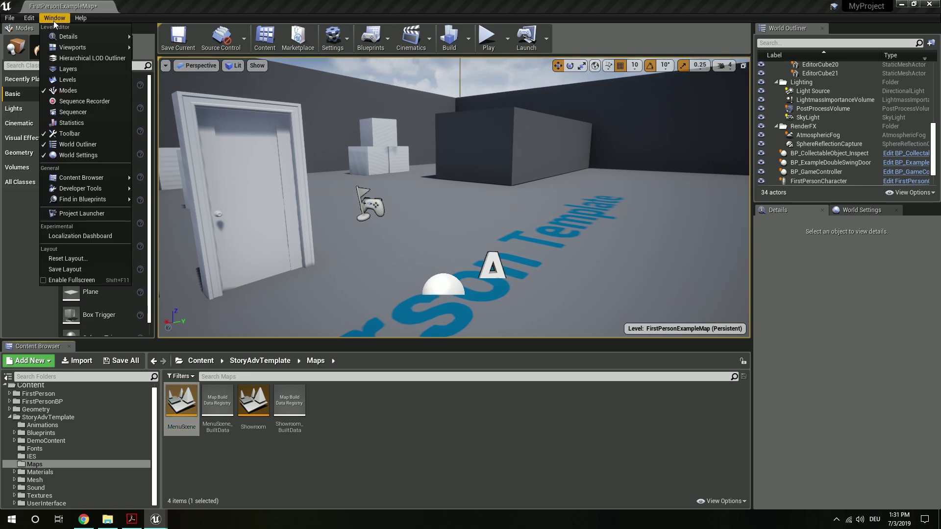
left_click(78, 81)
left_click_drag(497, 267, 510, 136)
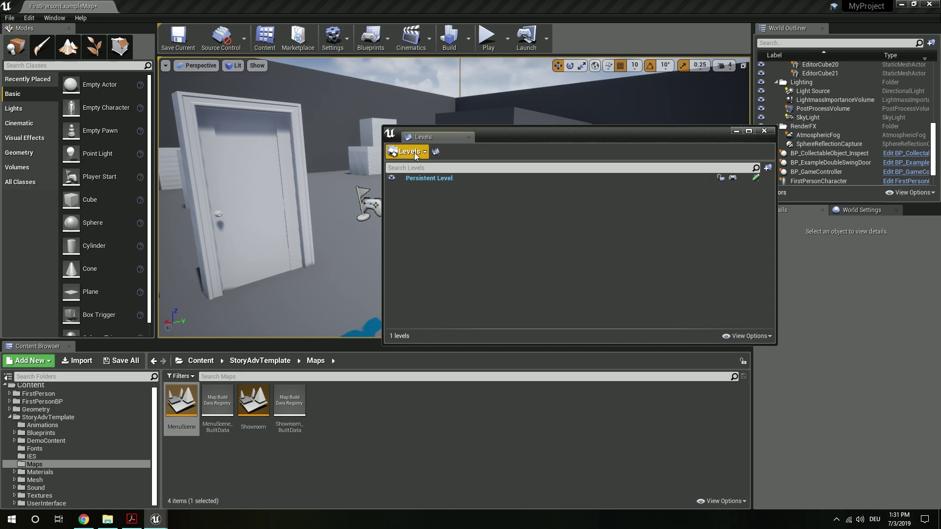
left_click(418, 152)
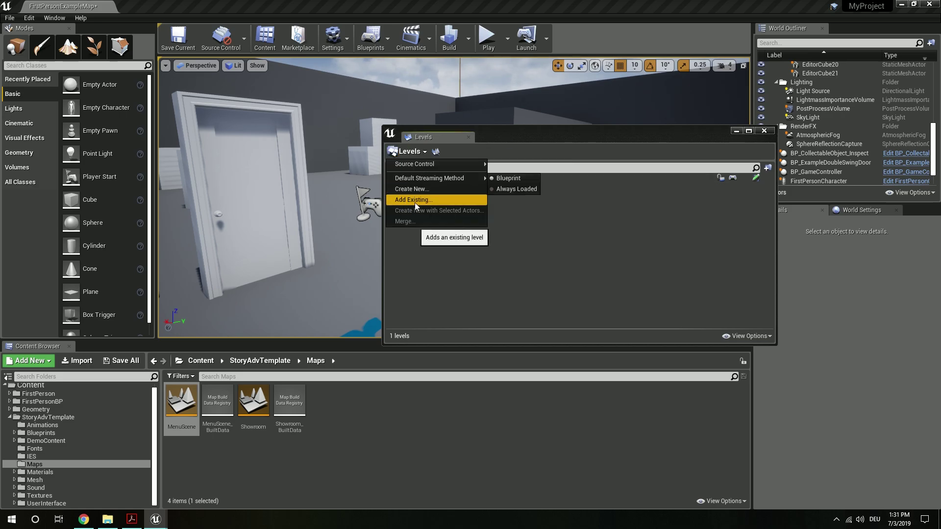
left_click(432, 202)
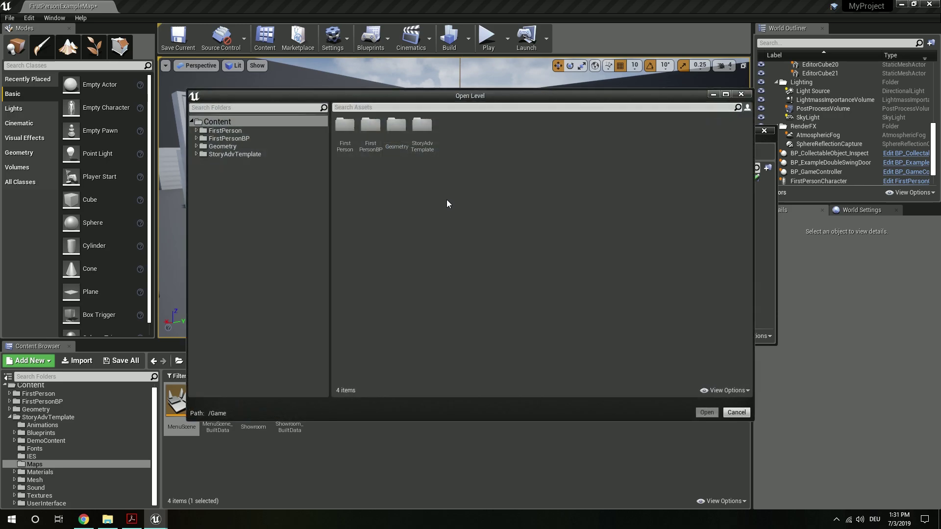
left_click(205, 155)
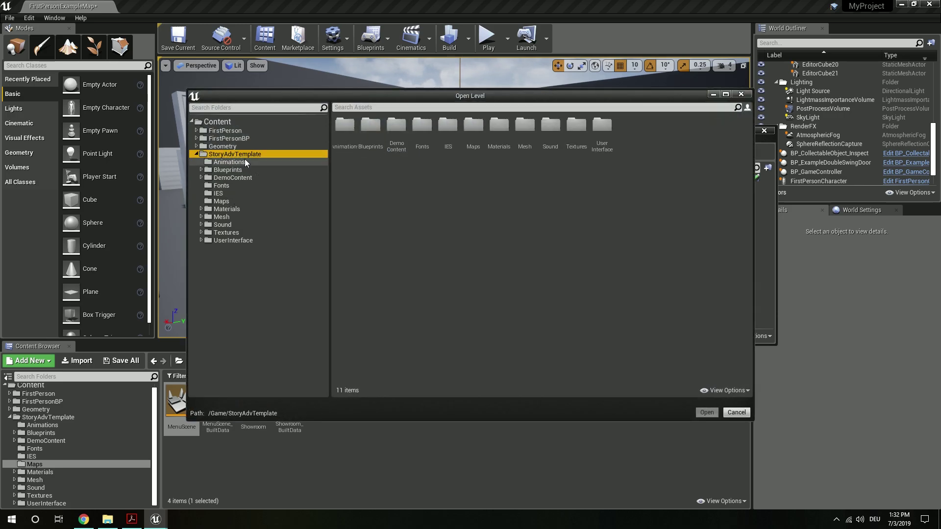
left_click(220, 201)
left_click(345, 128)
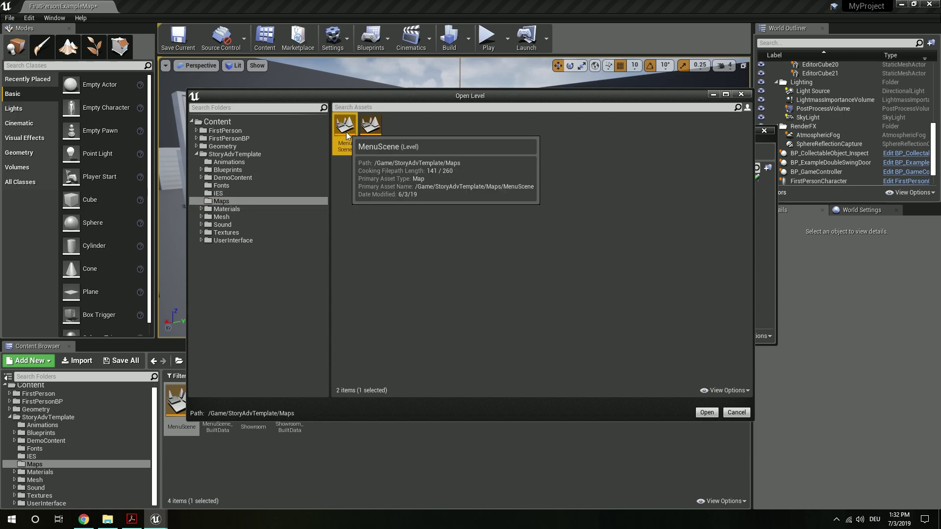
left_click(706, 412)
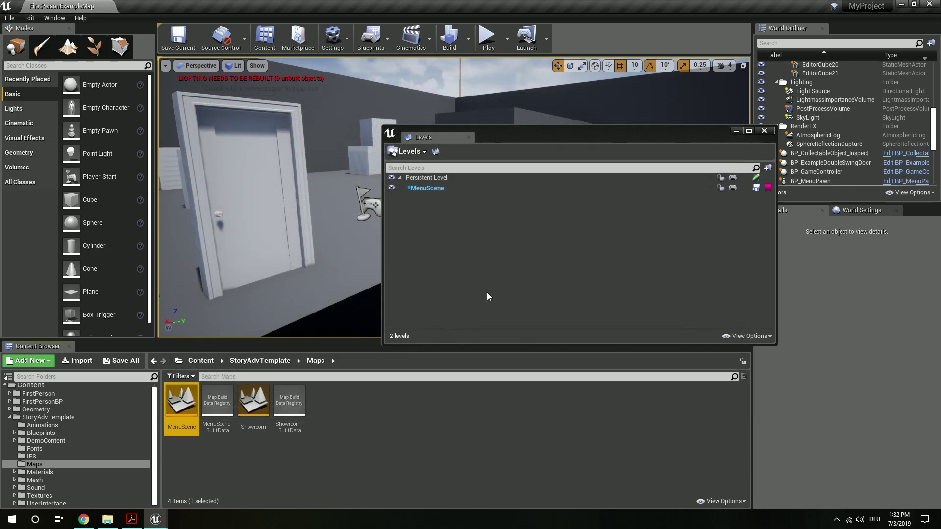
Isolate the MenuScene sublevel by hiding the Persistent Level and switching the viewport to Unlit
left_click(441, 188)
left_click(442, 189)
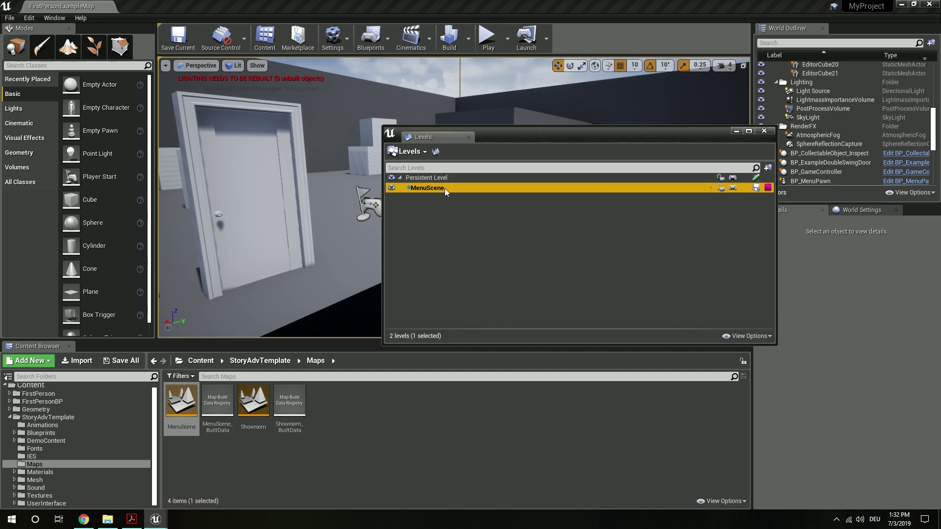
mouse_move(299, 177)
right_mouse_down()
mouse_move(353, 215)
mouse_move(363, 196)
mouse_move(288, 166)
right_mouse_up()
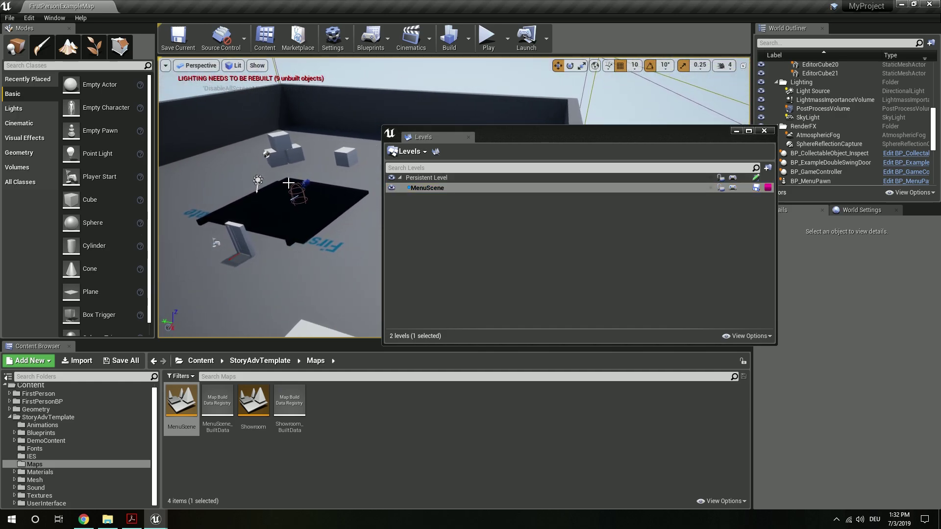
left_click(391, 178)
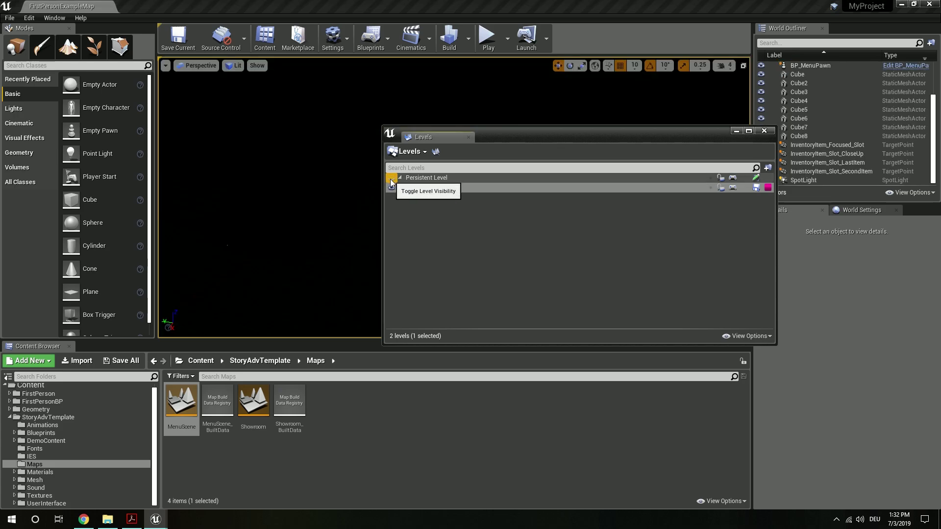
left_click(391, 178)
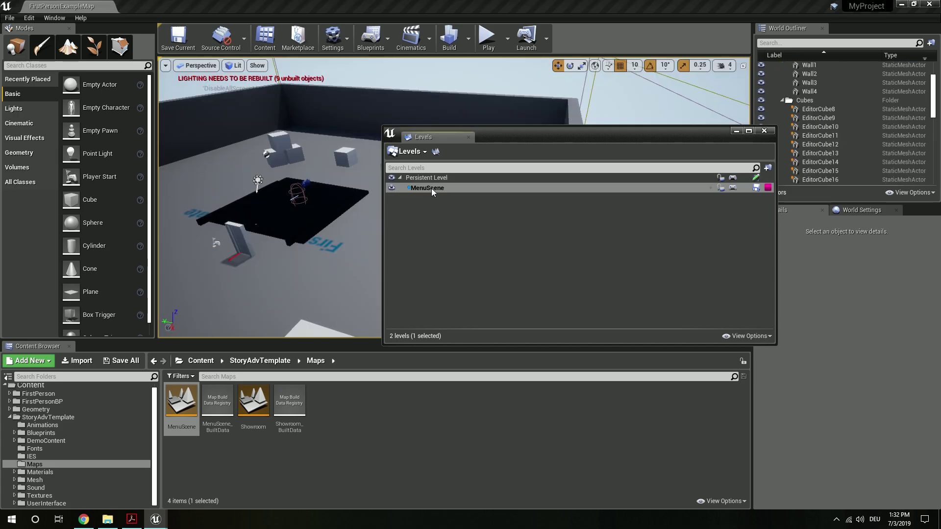
left_click(391, 177)
left_click(234, 65)
left_click(249, 96)
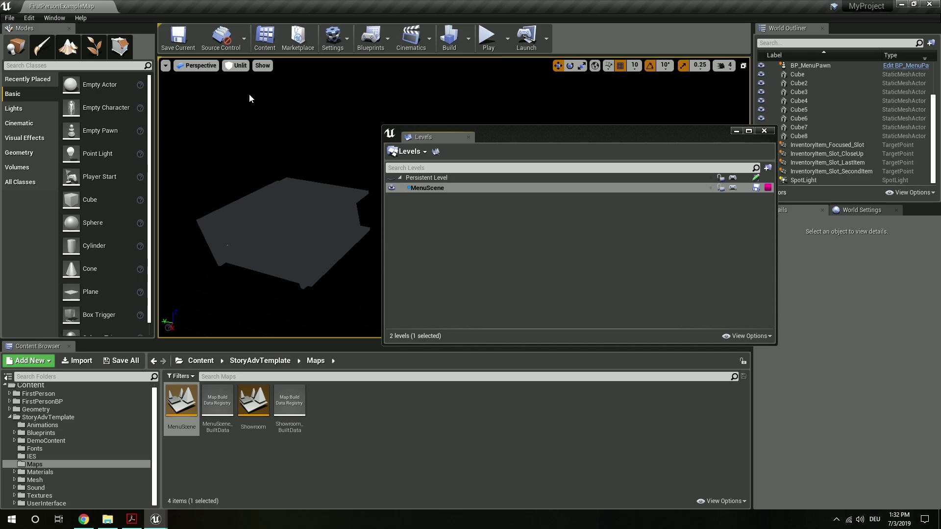
Examine the inside of the MenuScene room, including BP_MenuPawn and the inventory item slots
right_click_drag(249, 93, 249, 93)
left_click(275, 211)
right_click_drag(274, 211, 275, 210)
right_click_drag(249, 93, 249, 93)
left_click(345, 188)
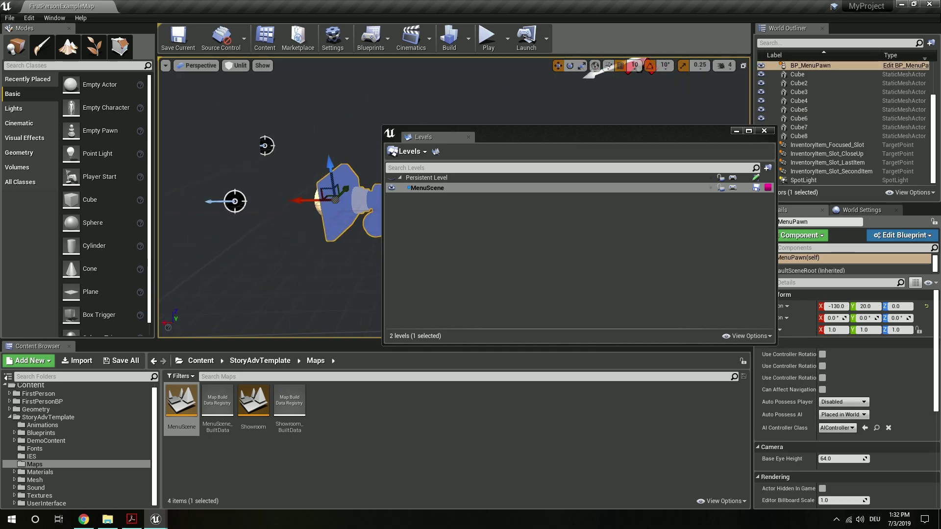
right_click_drag(345, 189, 343, 201)
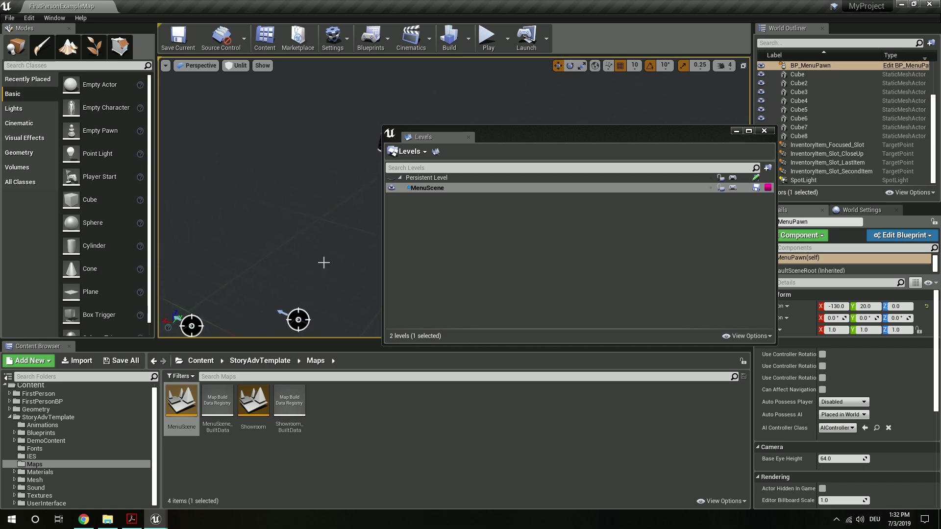
right_click_drag(268, 258, 282, 241)
Switch the viewport back to Lit and show the Persistent Level to see where MenuScene sits in the map
left_click(238, 65)
left_click(249, 90)
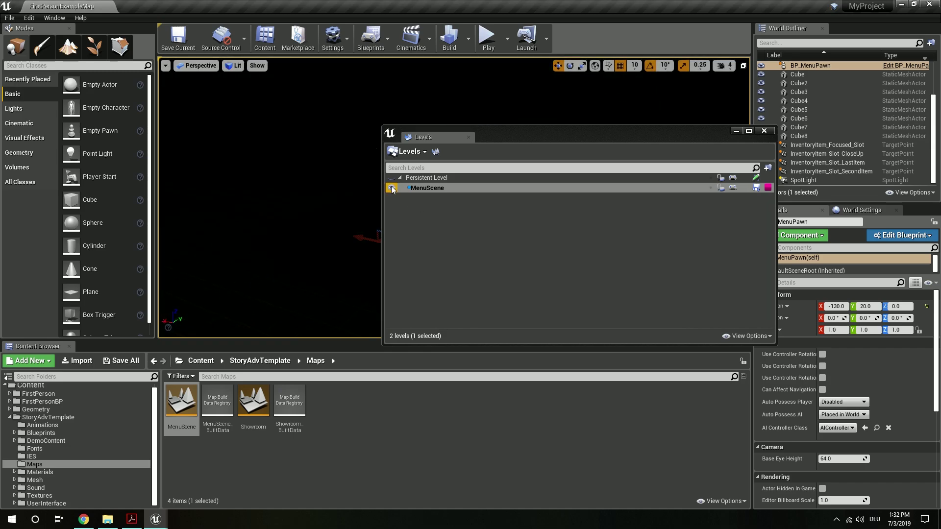
right_click_drag(268, 186, 268, 186)
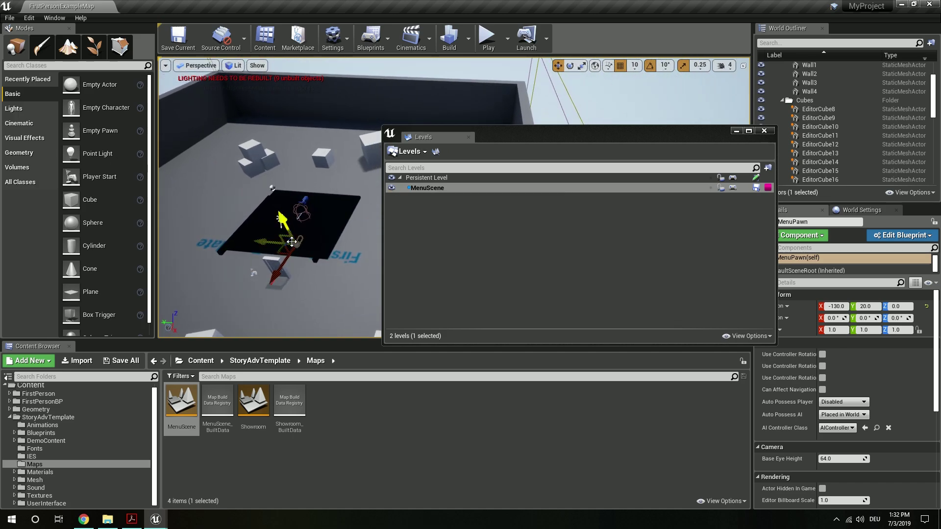
right_click_drag(329, 215, 326, 216)
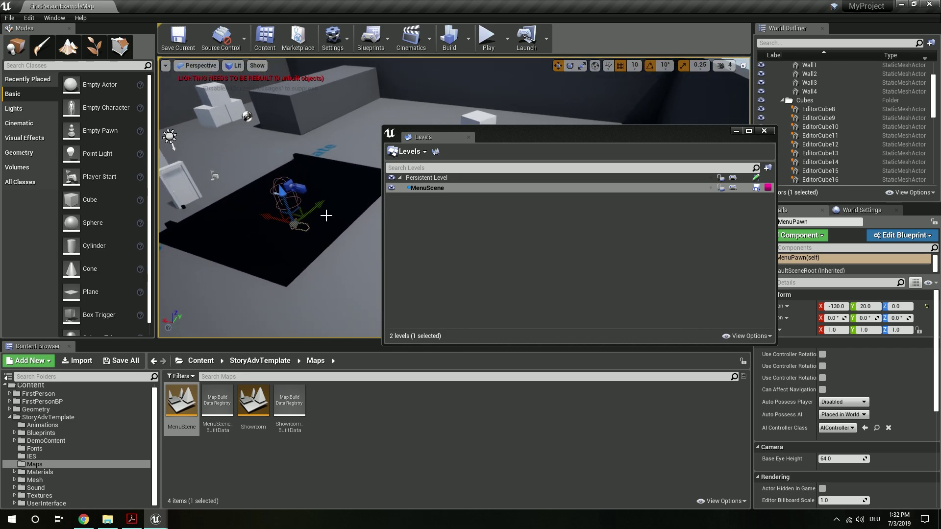
Open the level details of MenuScene and set its Z position to -5000 to move it far below the map
left_click(438, 186)
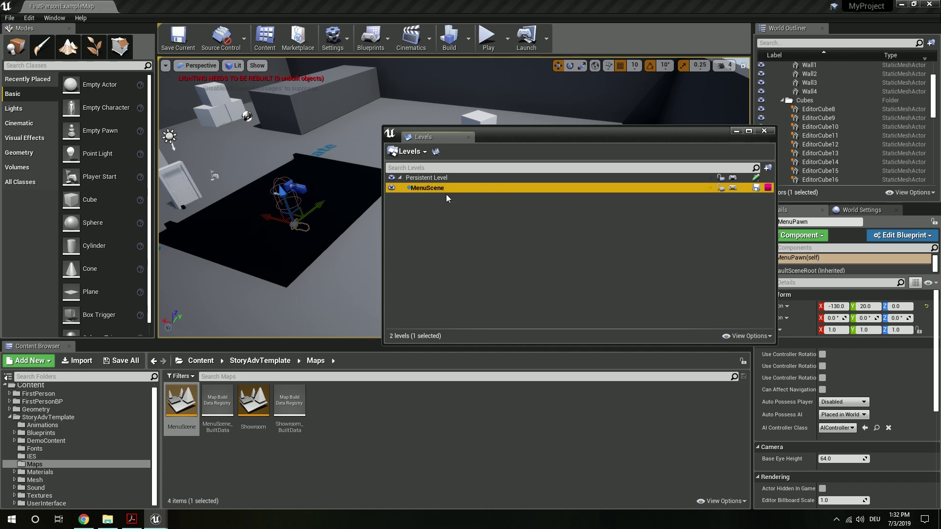
left_click(436, 151)
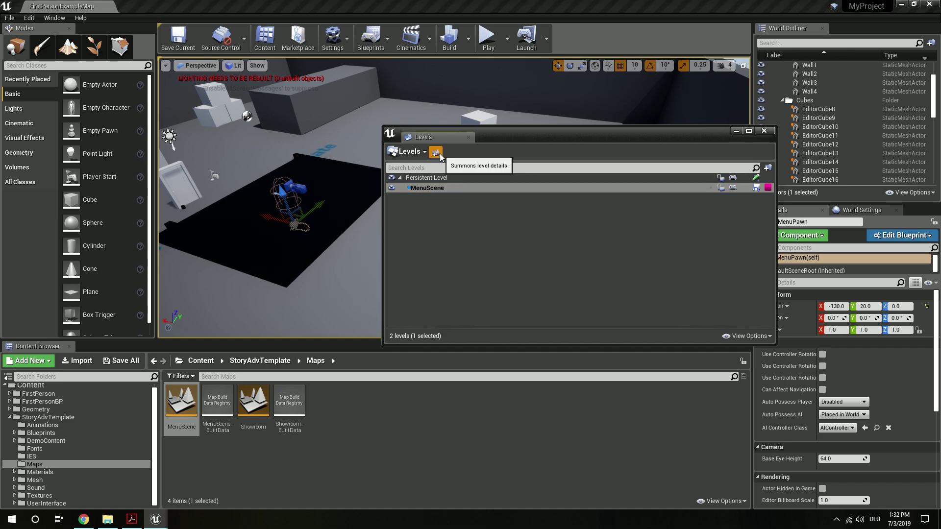
left_click_drag(454, 172, 469, 242)
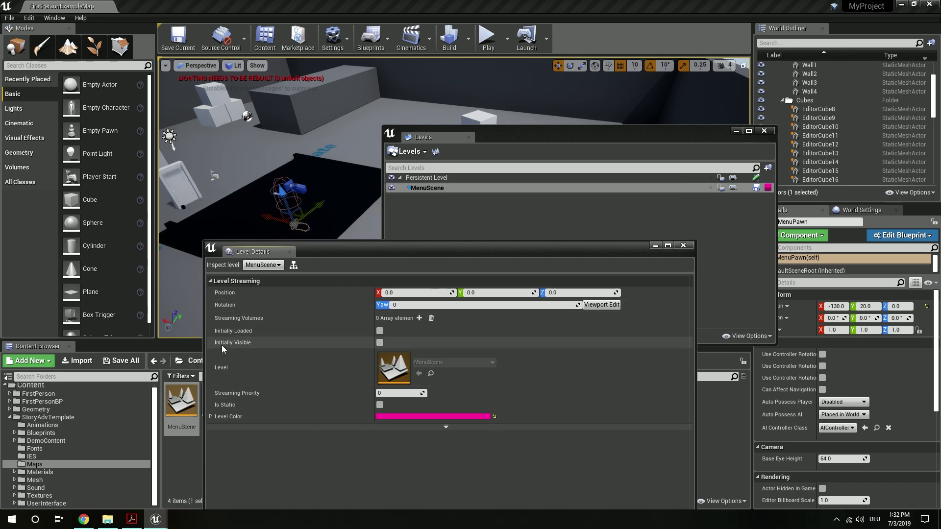
left_click_drag(431, 245, 320, 277)
left_click(737, 130)
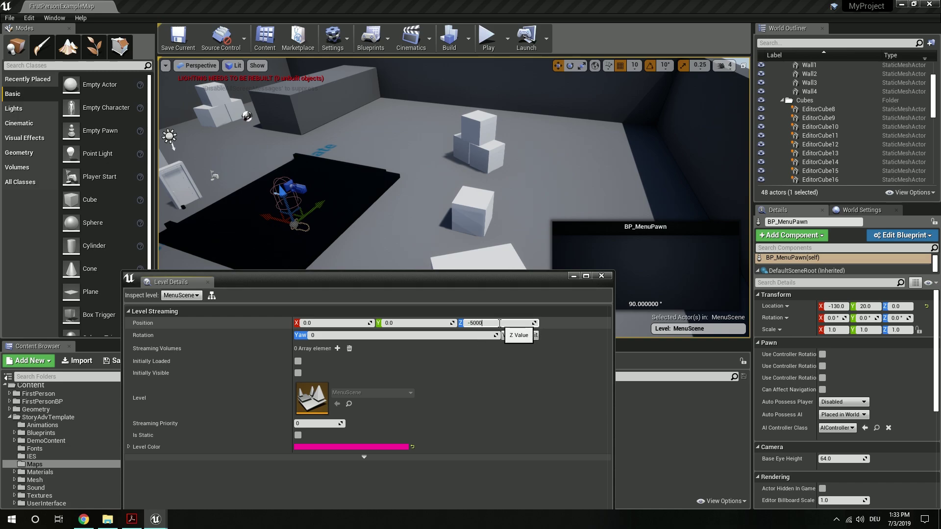
key("Return")
right_click_drag(444, 235, 441, 93)
scroll(421, 181, "up", 2)
right_click_drag(456, 177, 456, 178)
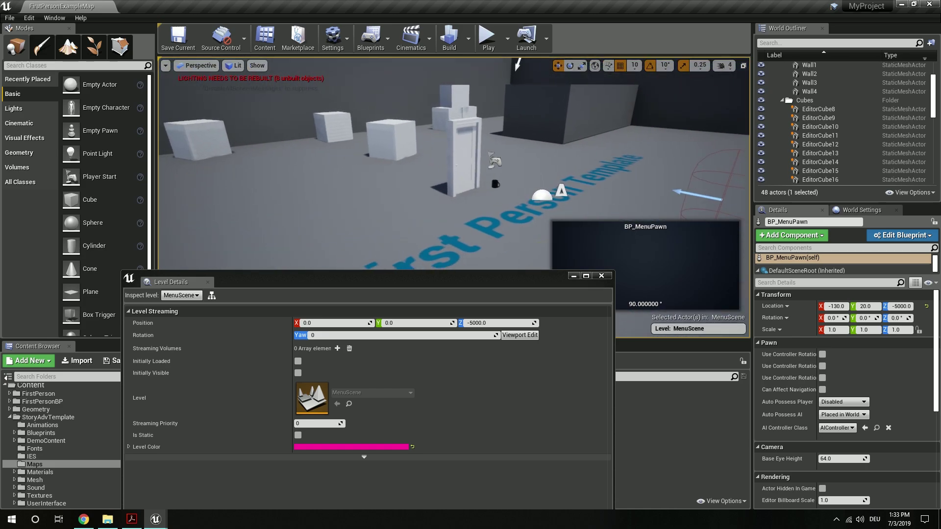
left_click(572, 276)
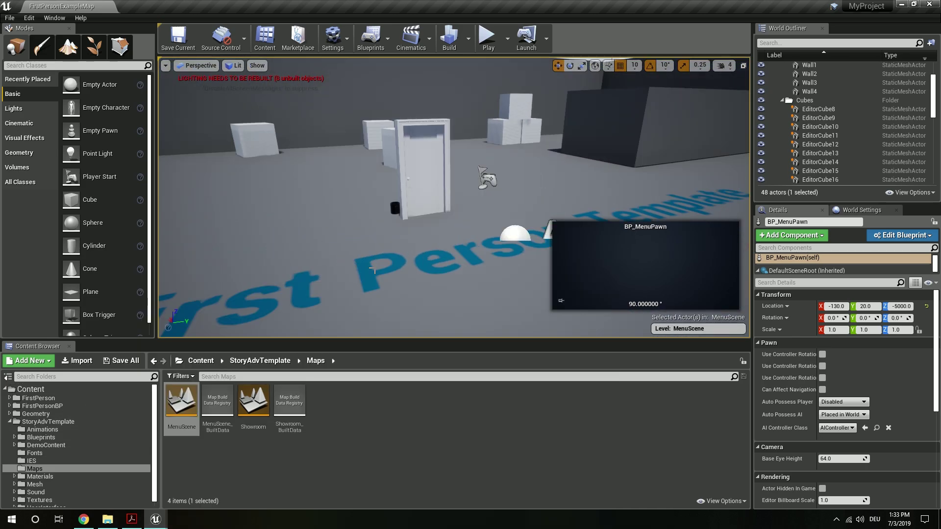
Place a second BP_ExampleDoubleSwingDoor from the Examples/Doors folder on the floor text beside the existing door
left_click(54, 437)
right_click_drag(512, 231, 529, 230)
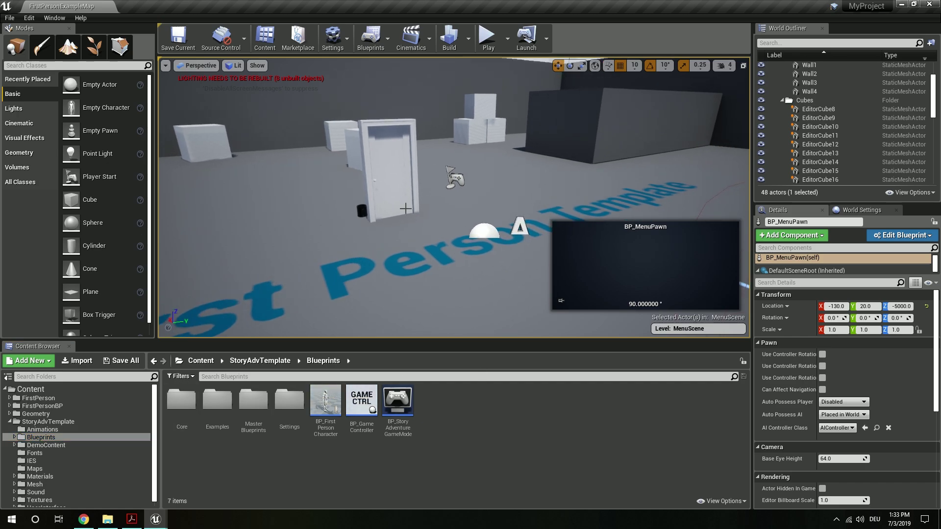
key("Escape")
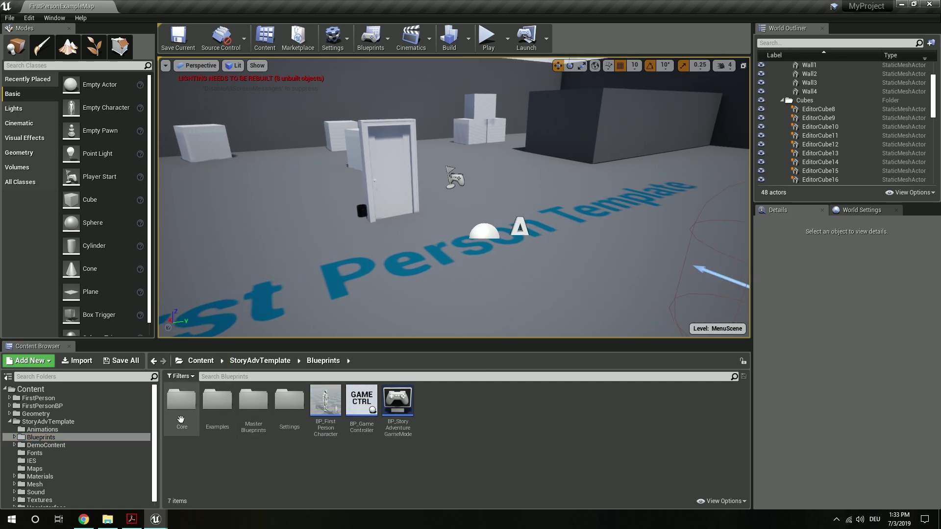
double_click(223, 409)
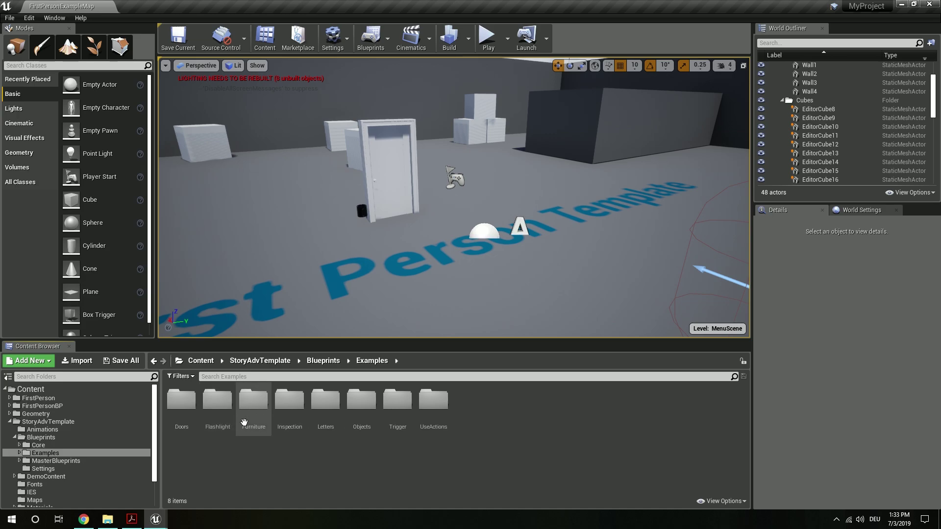
double_click(181, 403)
left_click_drag(252, 404, 281, 288)
right_click_drag(281, 288, 220, 302)
Play the level, move back to look for the second door, and end the play session
left_click(493, 37)
key("s")
key("a")
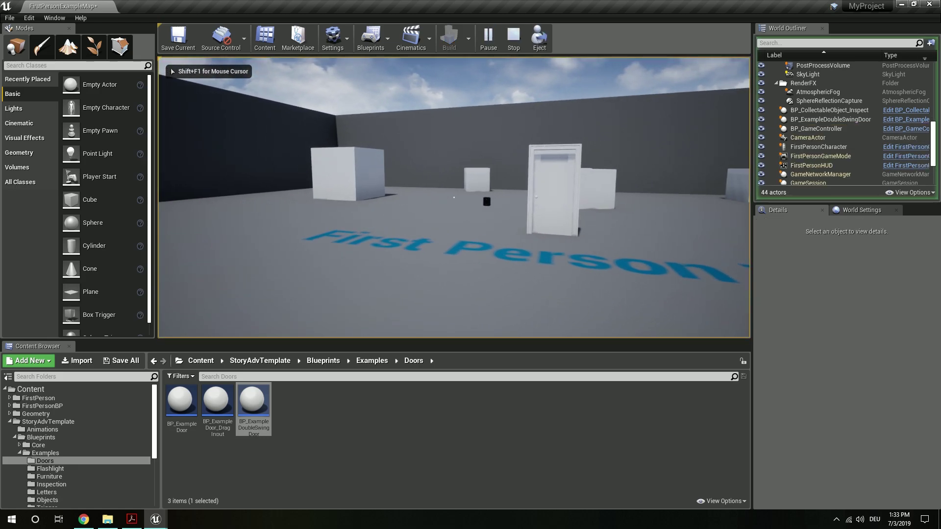
key("Escape")
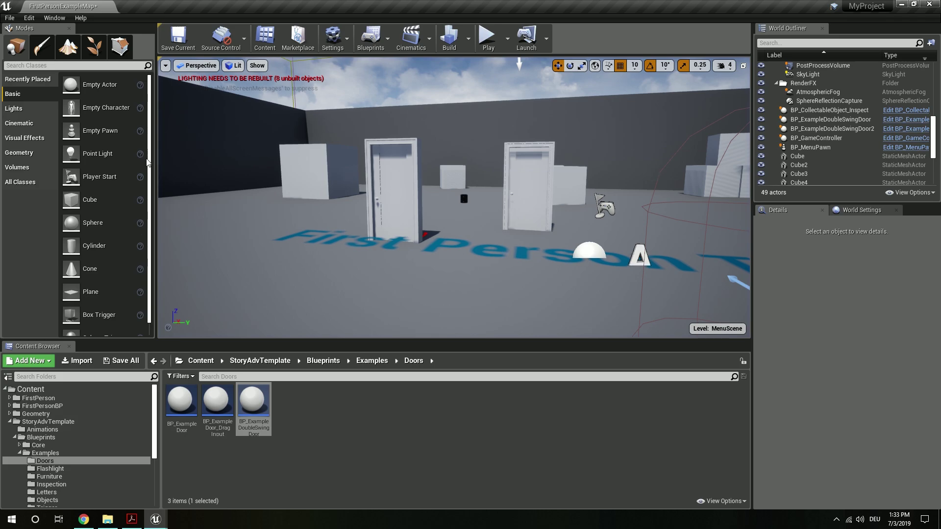
Bring up the Levels window and select the second BP_ExampleDoubleSwingDoor to check which level it belongs to
mouse_move(155, 515)
left_click(377, 471)
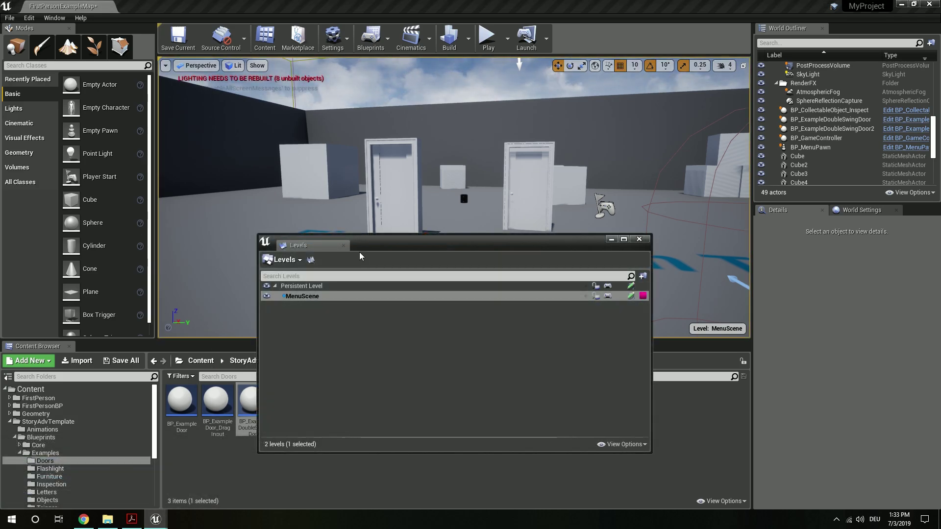
left_click(286, 337)
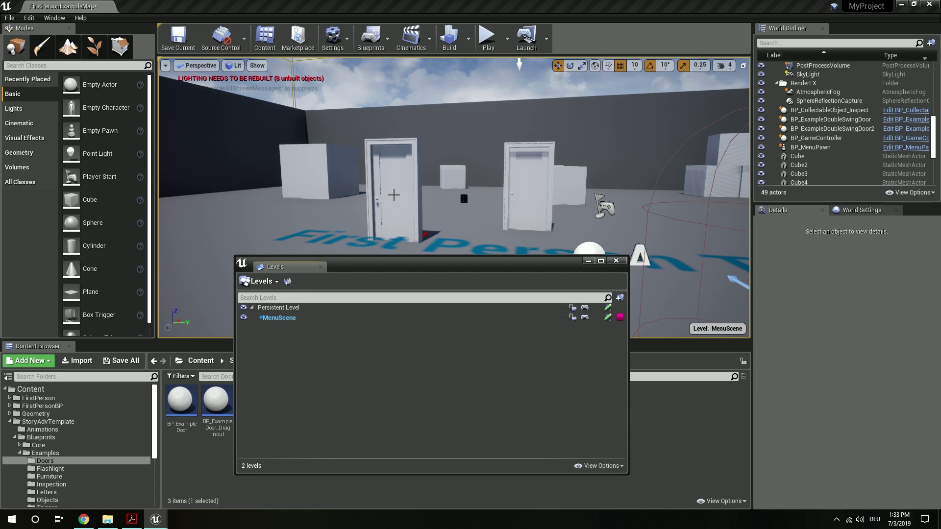
left_click(393, 194)
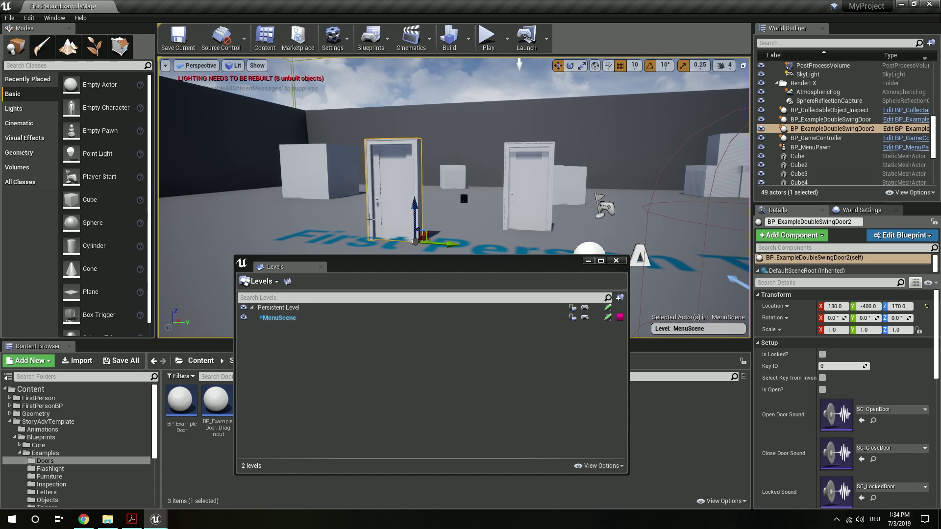
right_click_drag(369, 203, 364, 209)
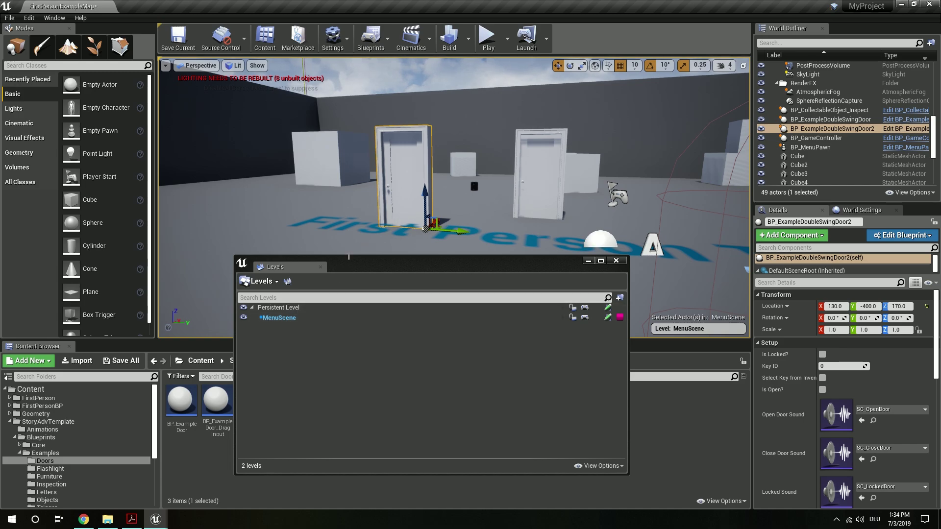
Make the Persistent Level the current level in place of MenuScene
left_click(319, 308)
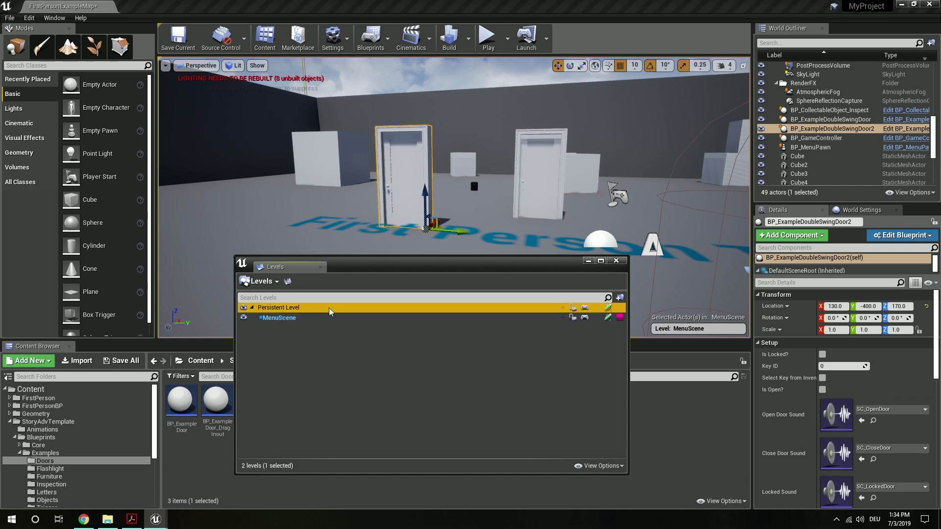
left_click(283, 318)
key("Up")
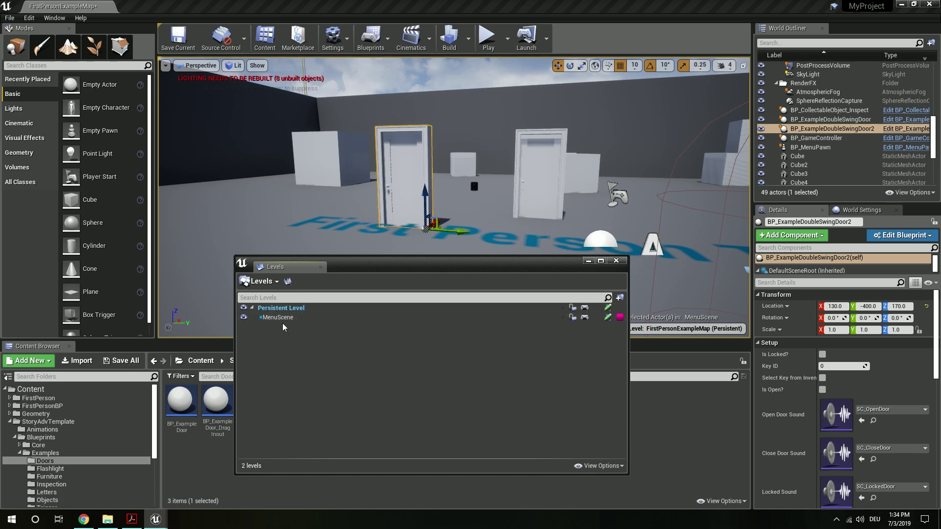
left_click(300, 318)
double_click(294, 317)
left_click(286, 308)
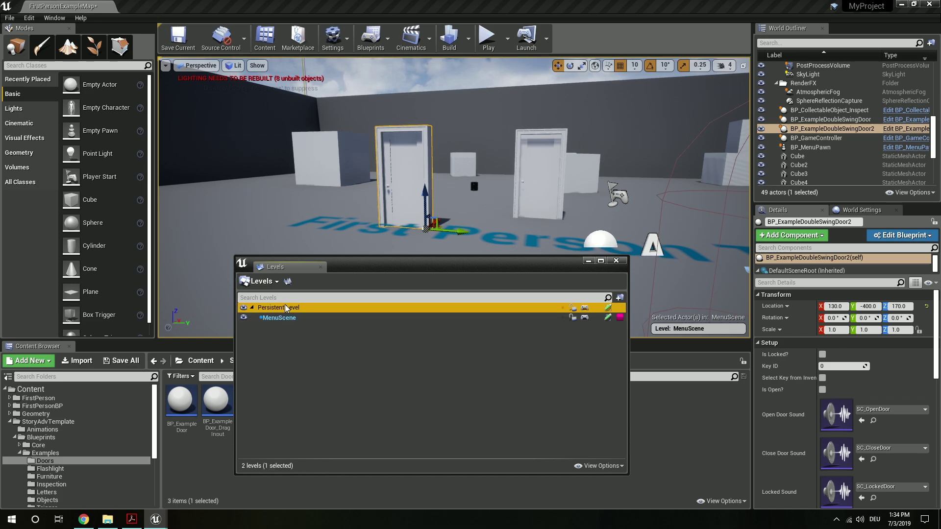
left_click(304, 319)
left_click(295, 308)
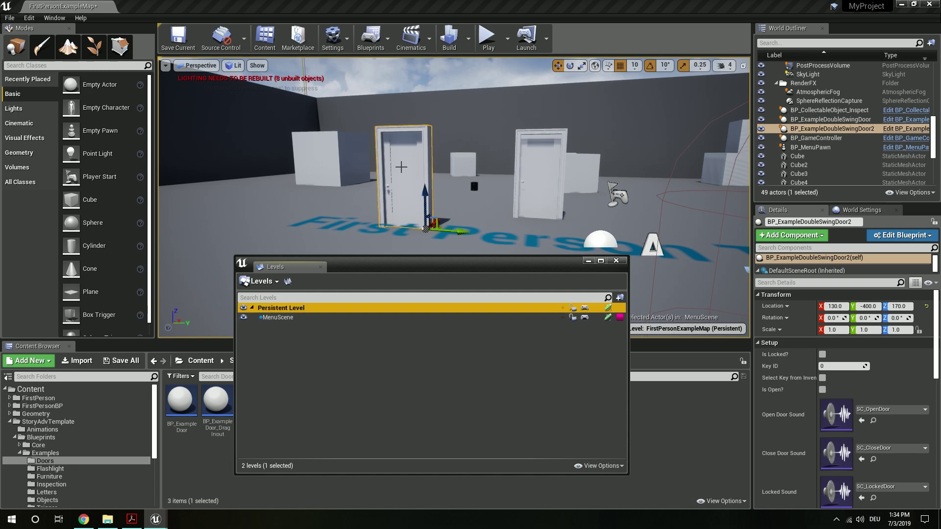
Move the selected BP_ExampleDoubleSwingDoor2 out of MenuScene into the current Persistent Level
right_click(401, 167)
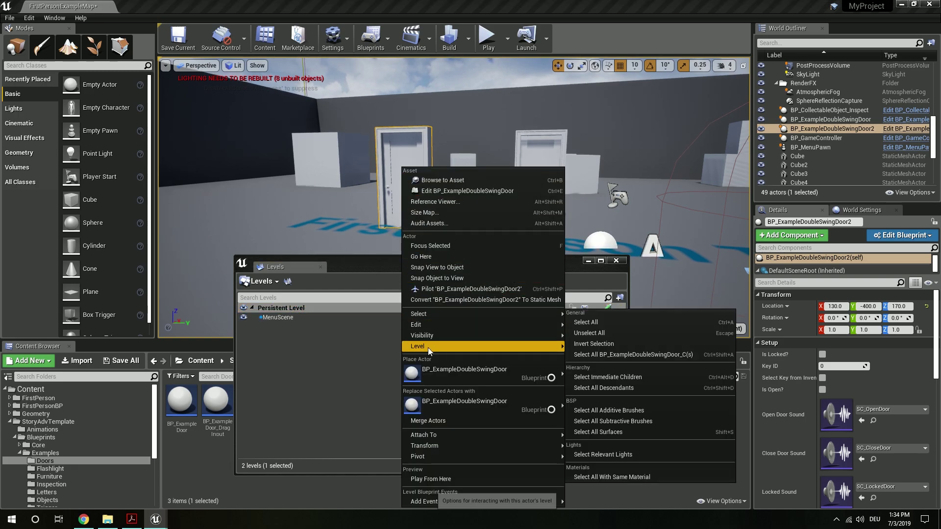
mouse_move(428, 348)
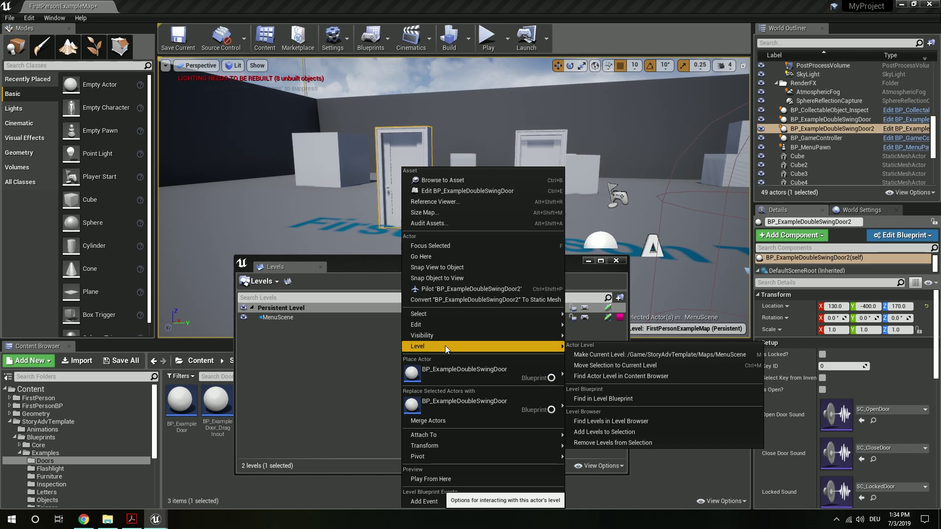
left_click(596, 369)
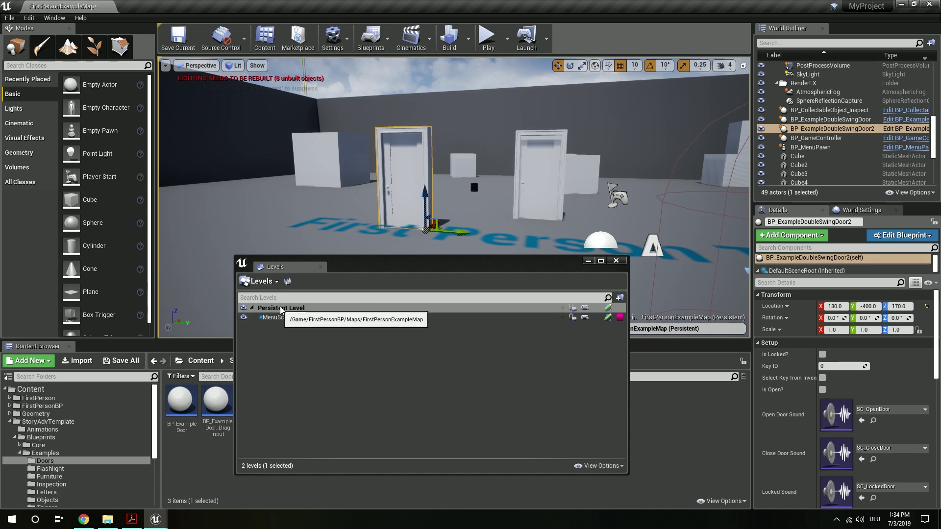
Play the level to check the second door on the floor text, and end the play session
left_click(487, 39)
key("w")
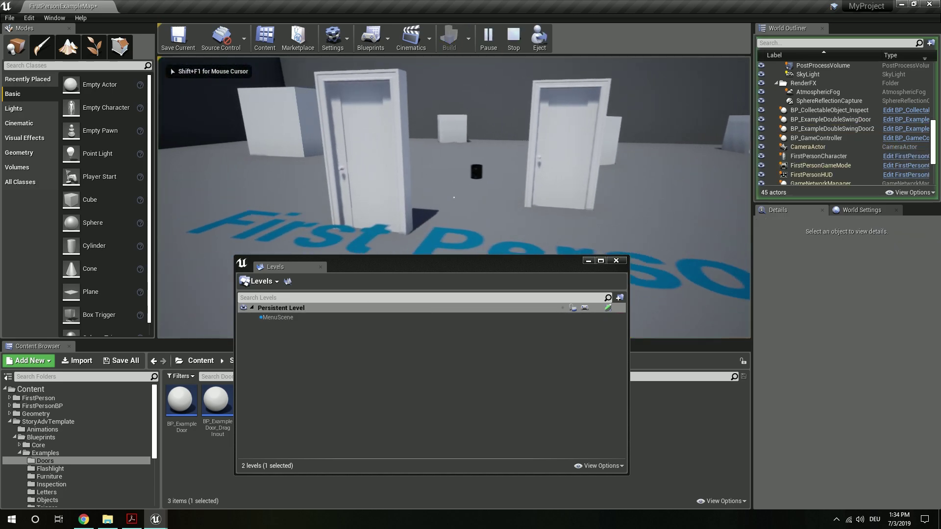
key("e")
key("s")
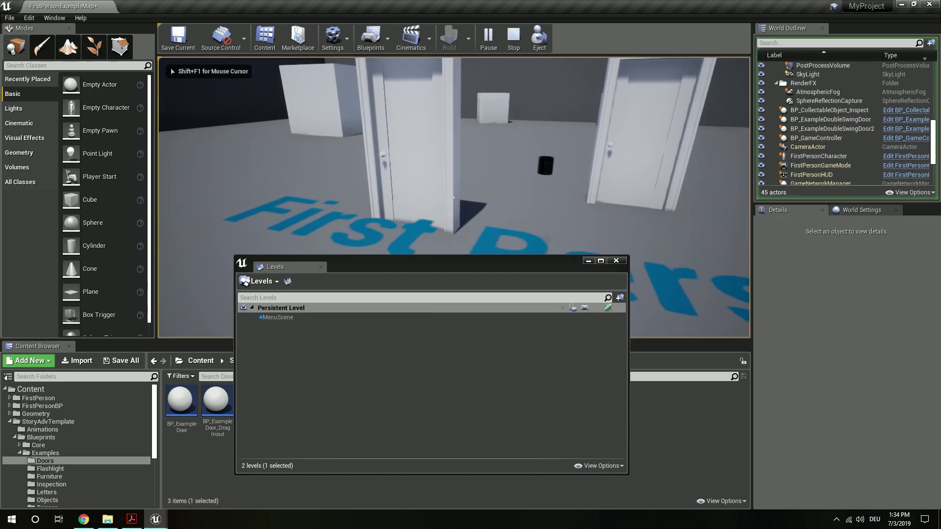
key("Escape")
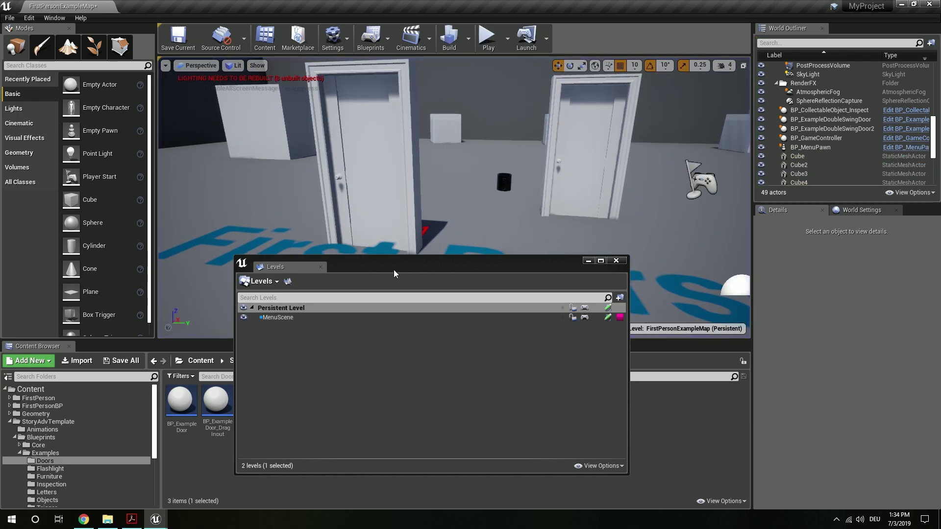
Select the Persistent Level and close the Levels window
left_click_drag(393, 273, 407, 223)
left_click(280, 261)
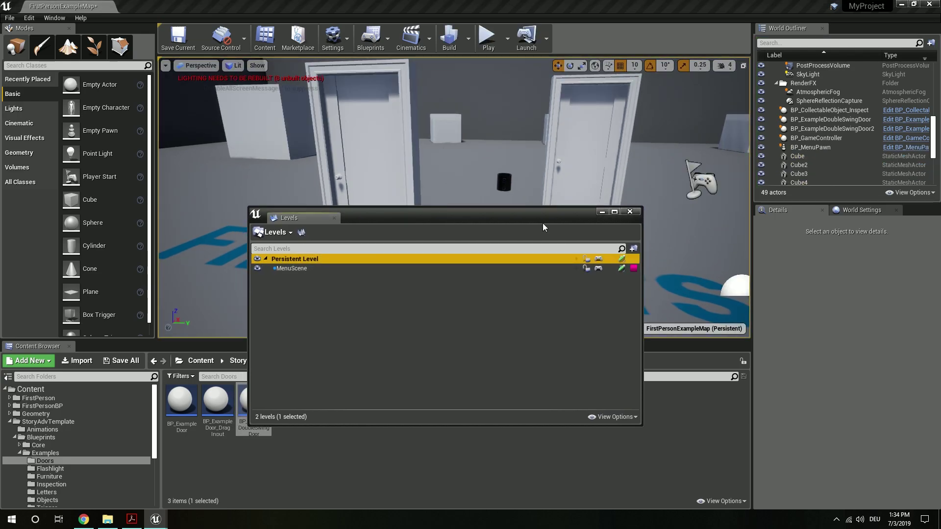
left_click(632, 212)
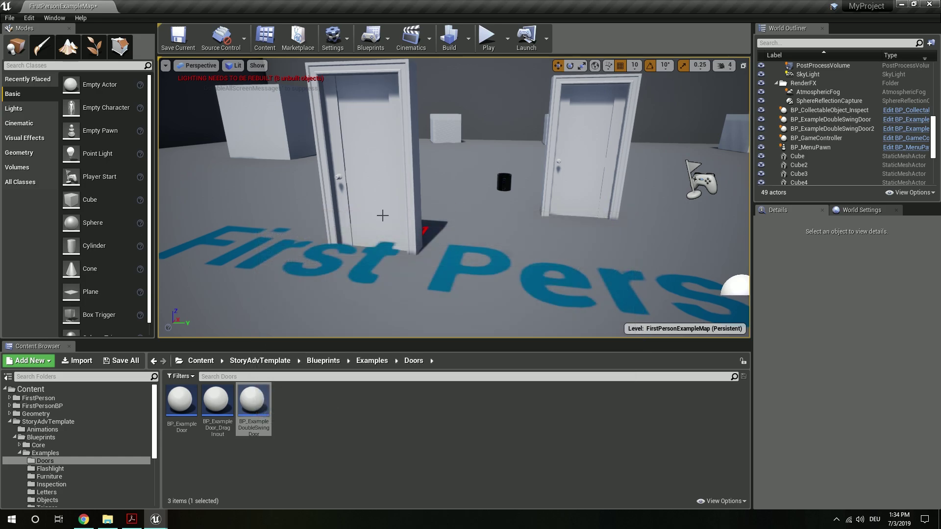
Play the level, pick up the black mug and open the in-game inventory to inspect it
left_click(488, 38)
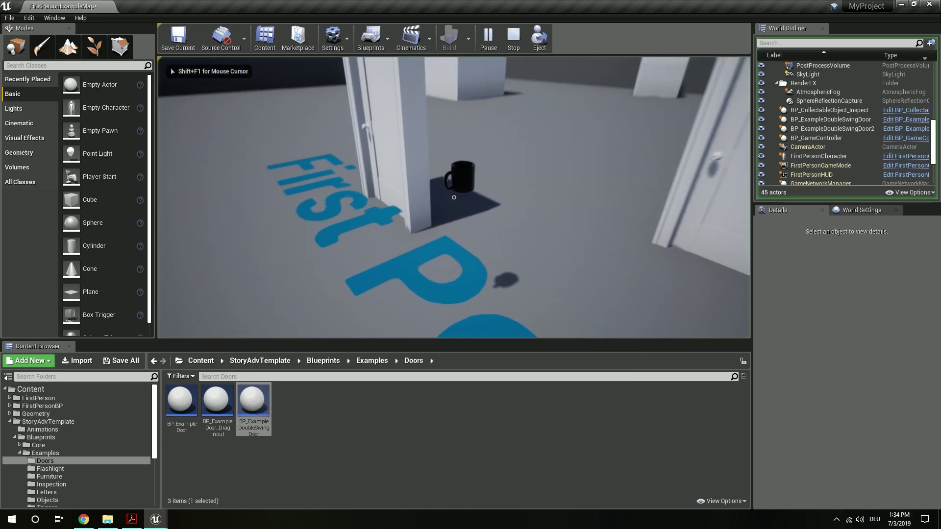
left_click(454, 197)
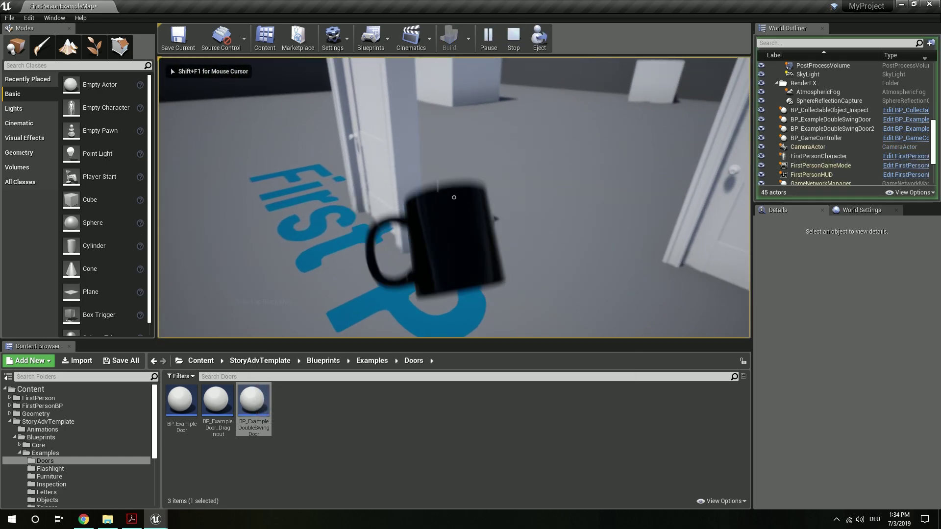
key("s")
key("Tab")
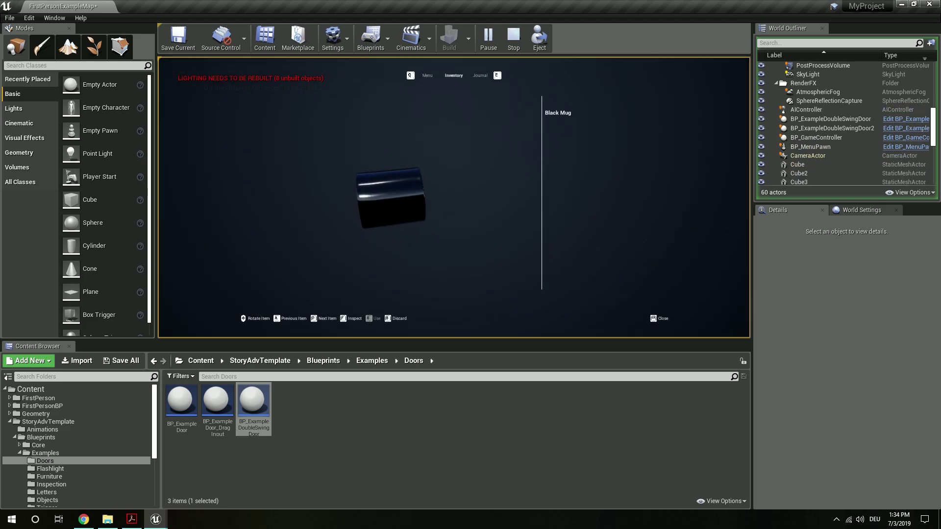
Look through the in-game journal, inventory and menu, resume the game and end the play session
key("b")
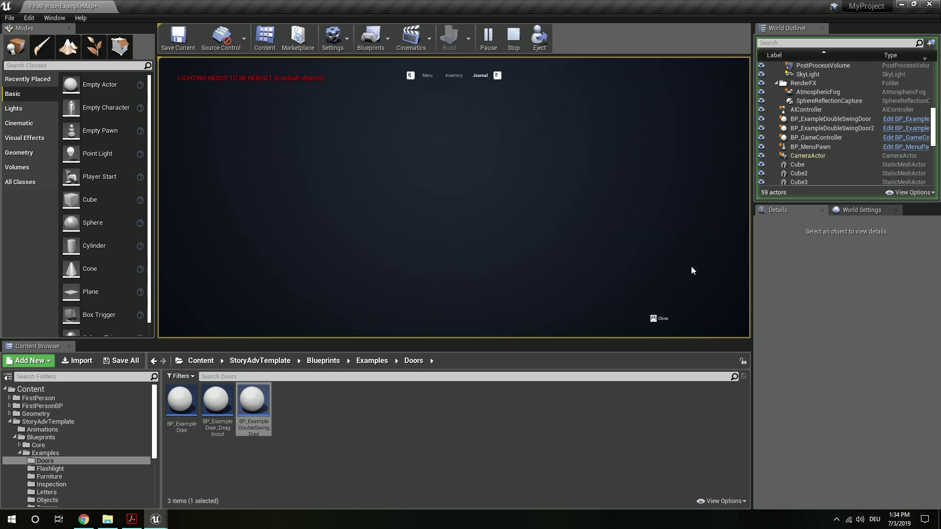
left_click(454, 157)
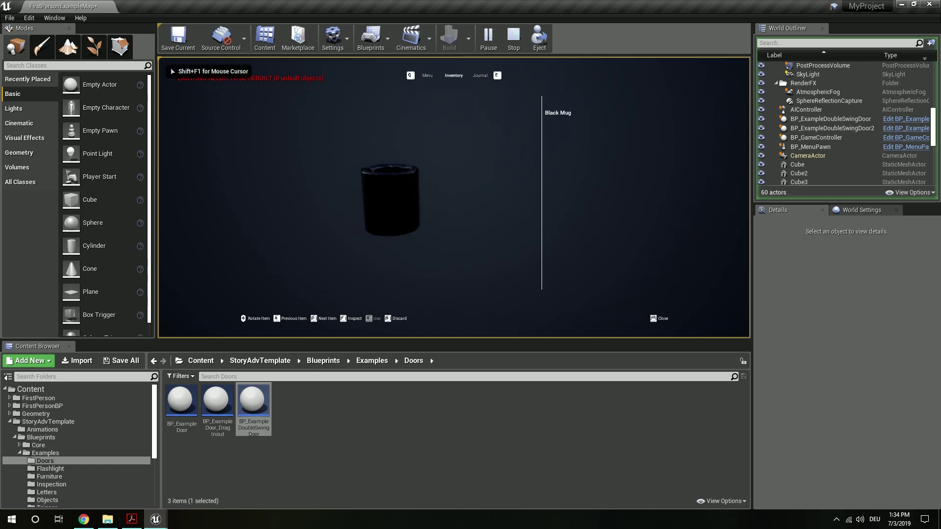
key("q")
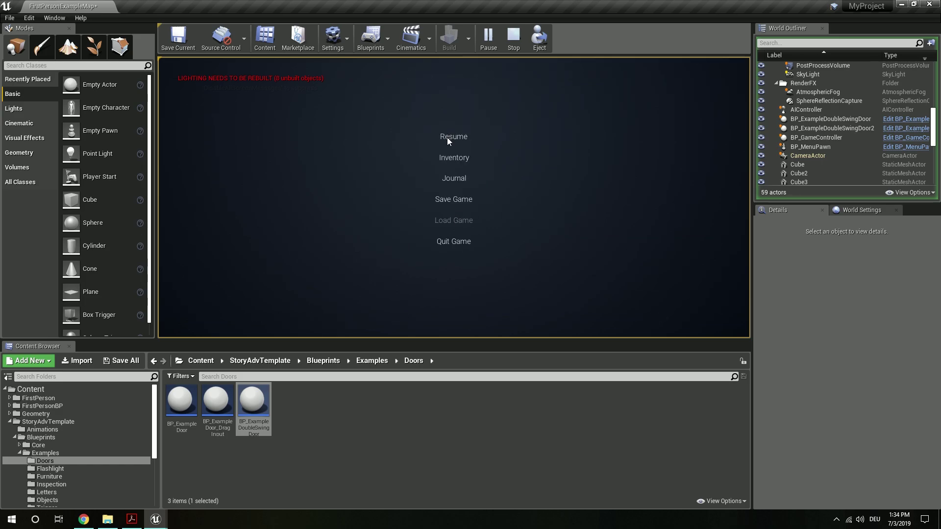
left_click(447, 137)
key("s")
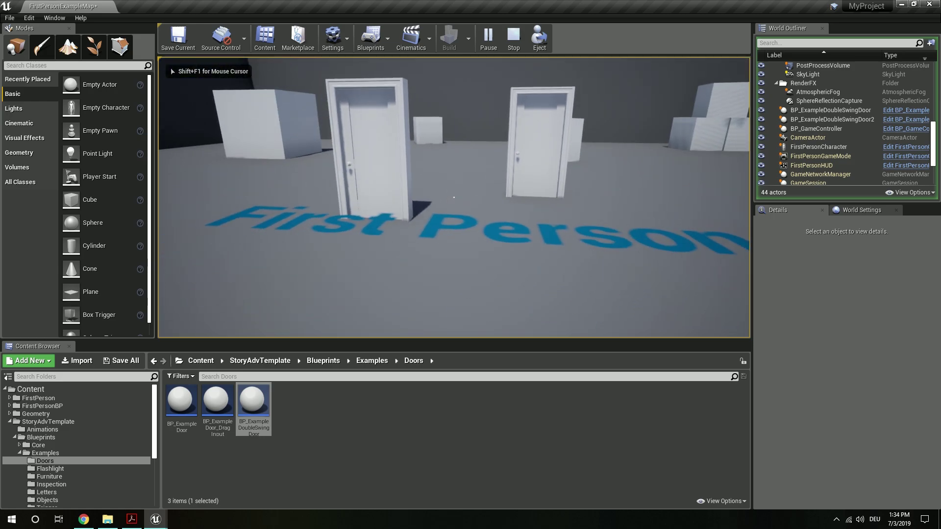
key("Escape")
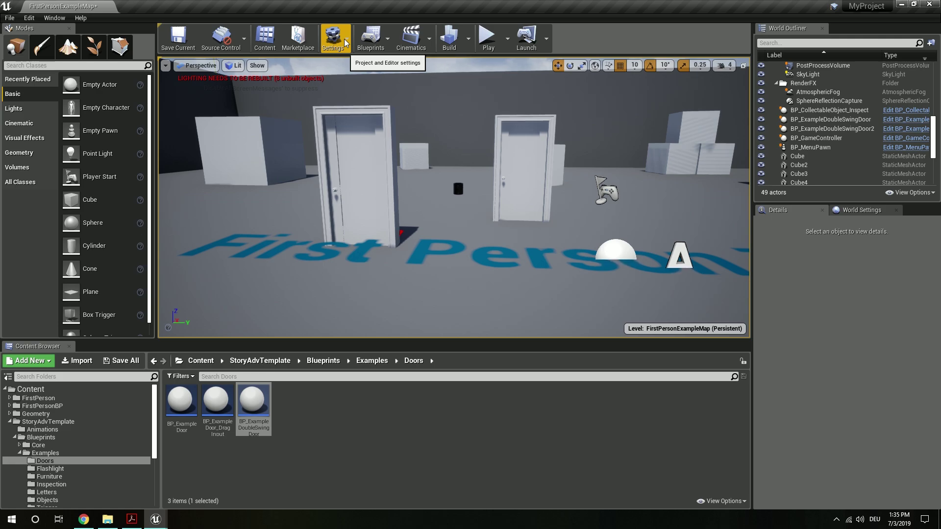
Set the Game Instance Class to BP_GameInstance in the project's Maps & Modes settings
left_click(346, 43)
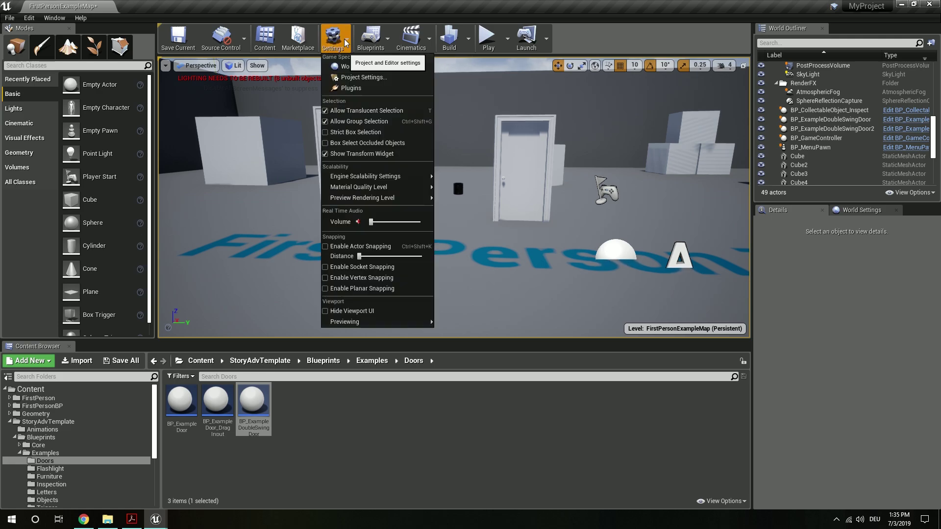
left_click(366, 77)
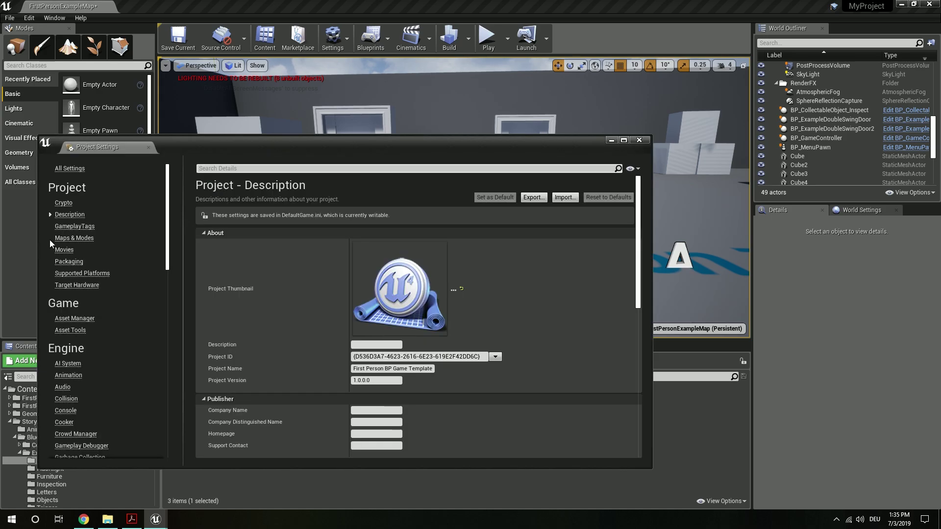
left_click(51, 239)
scroll(257, 315, "down", 2)
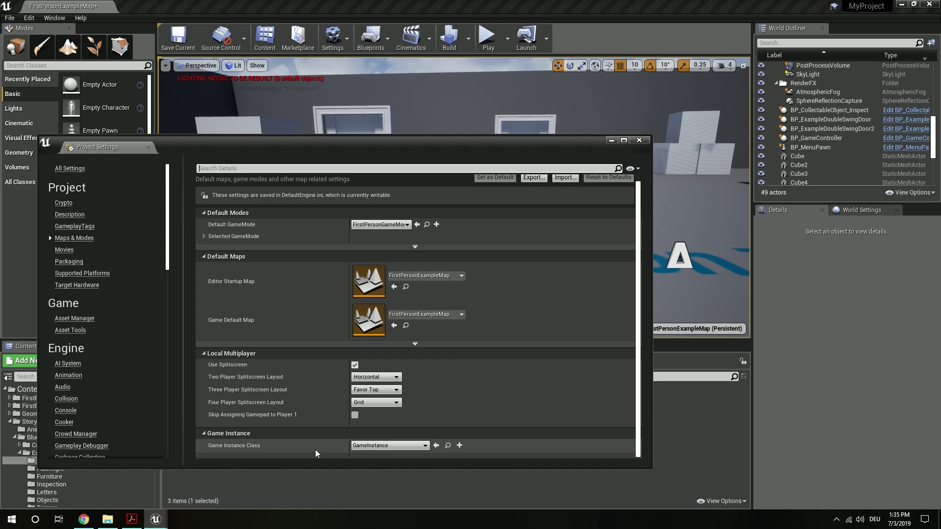
left_click(381, 447)
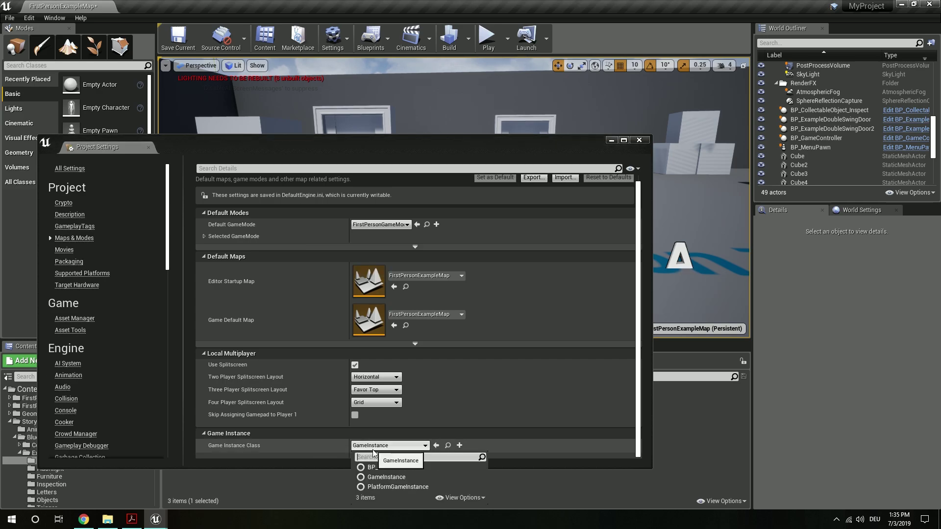
left_click(406, 467)
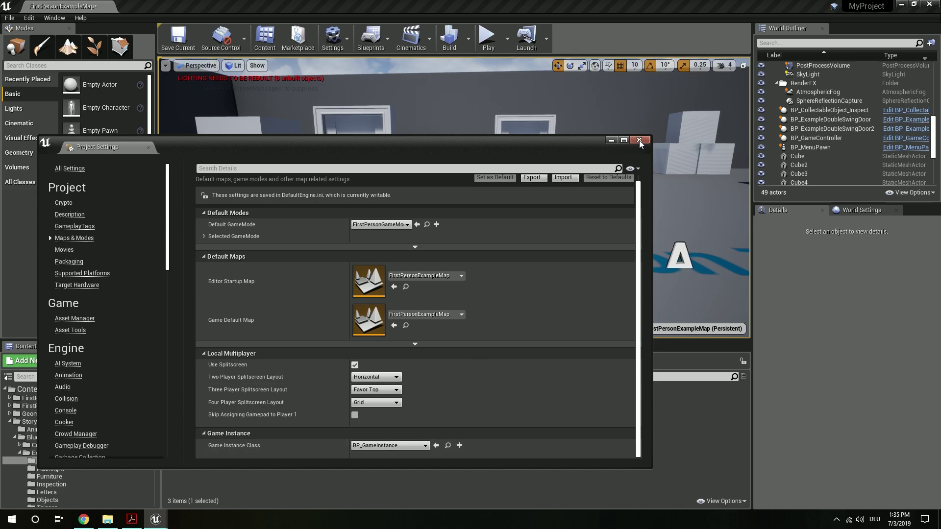
left_click_drag(543, 146, 631, 90)
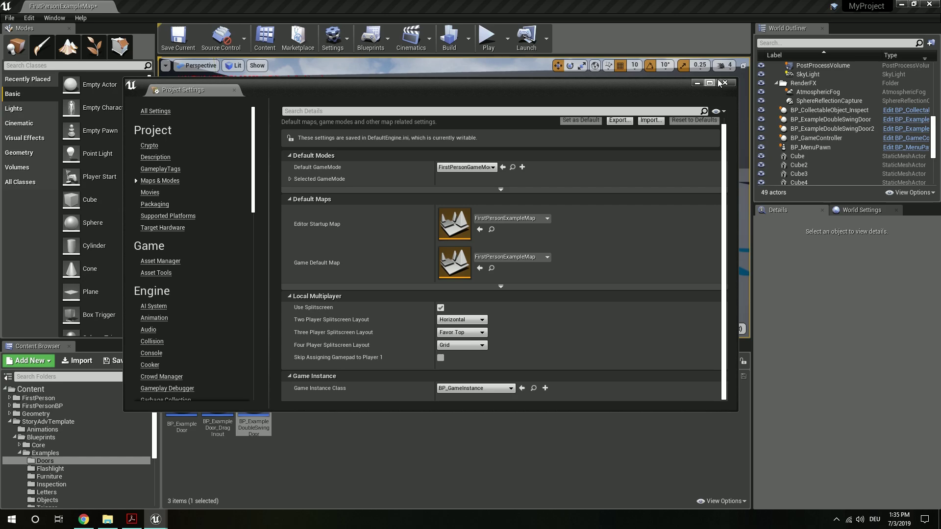